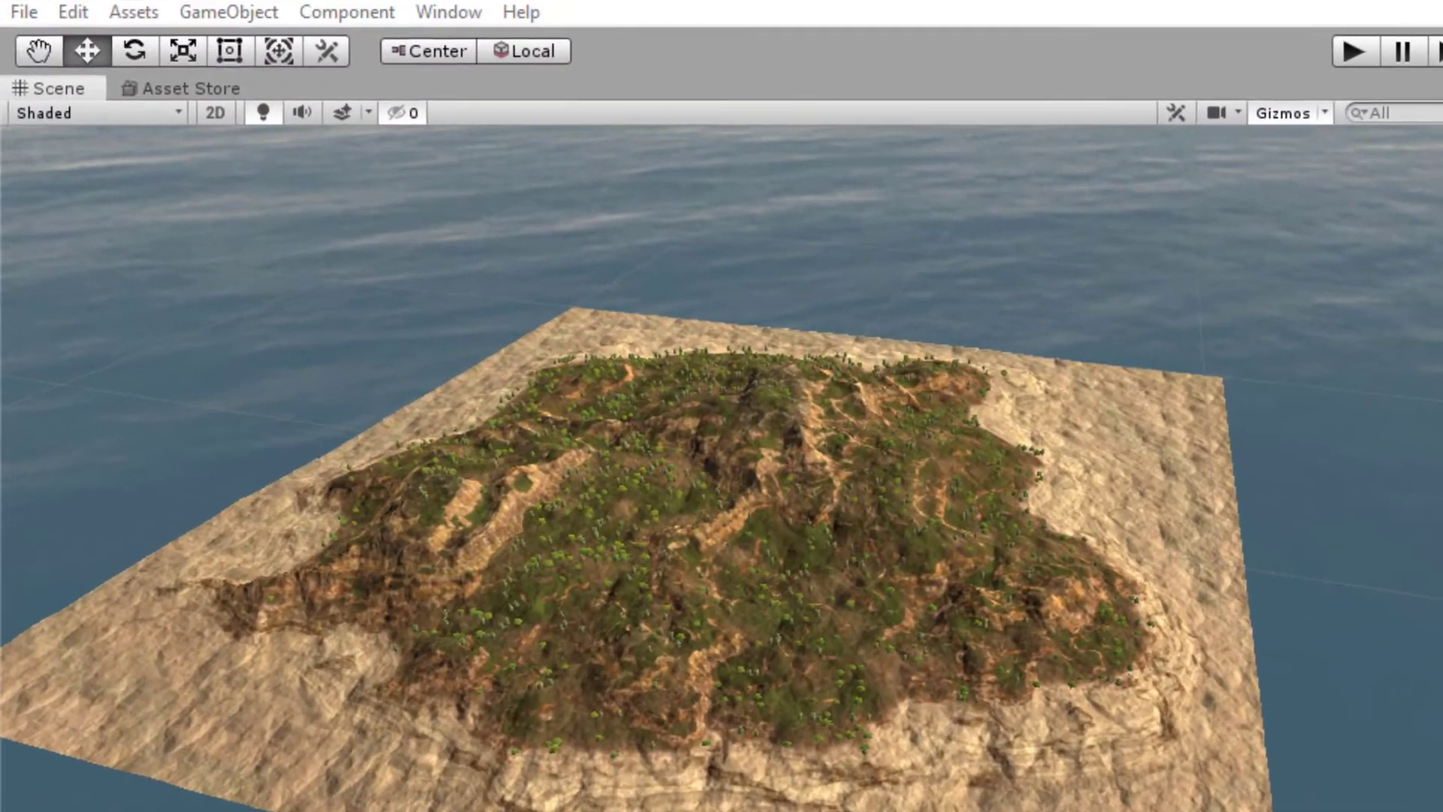
# Step: Launch the AQUAS Setup Wizard, view its Underwater Setup and Tools pages, then return to Water Setup
pyautogui.click(456, 15)
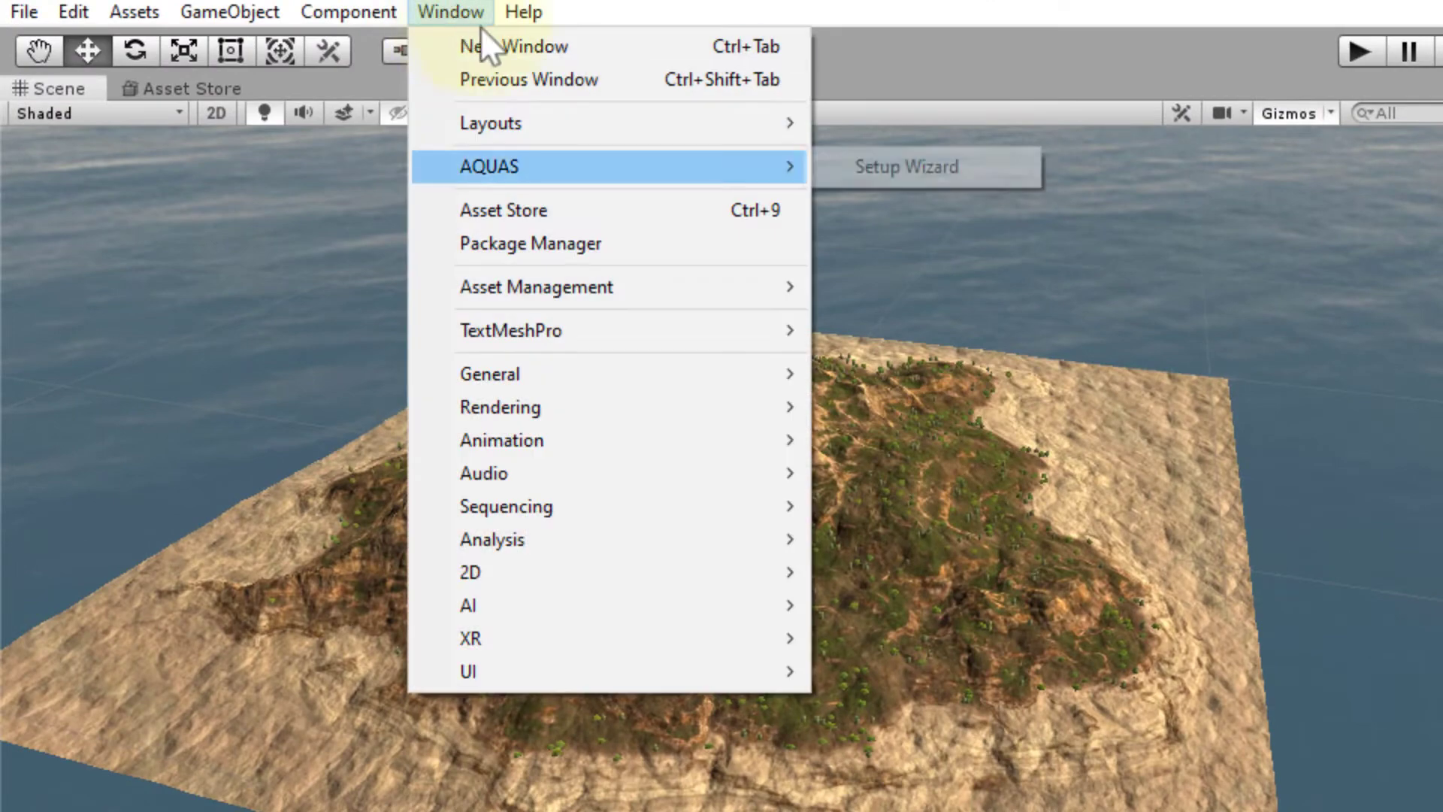
pyautogui.click(899, 167)
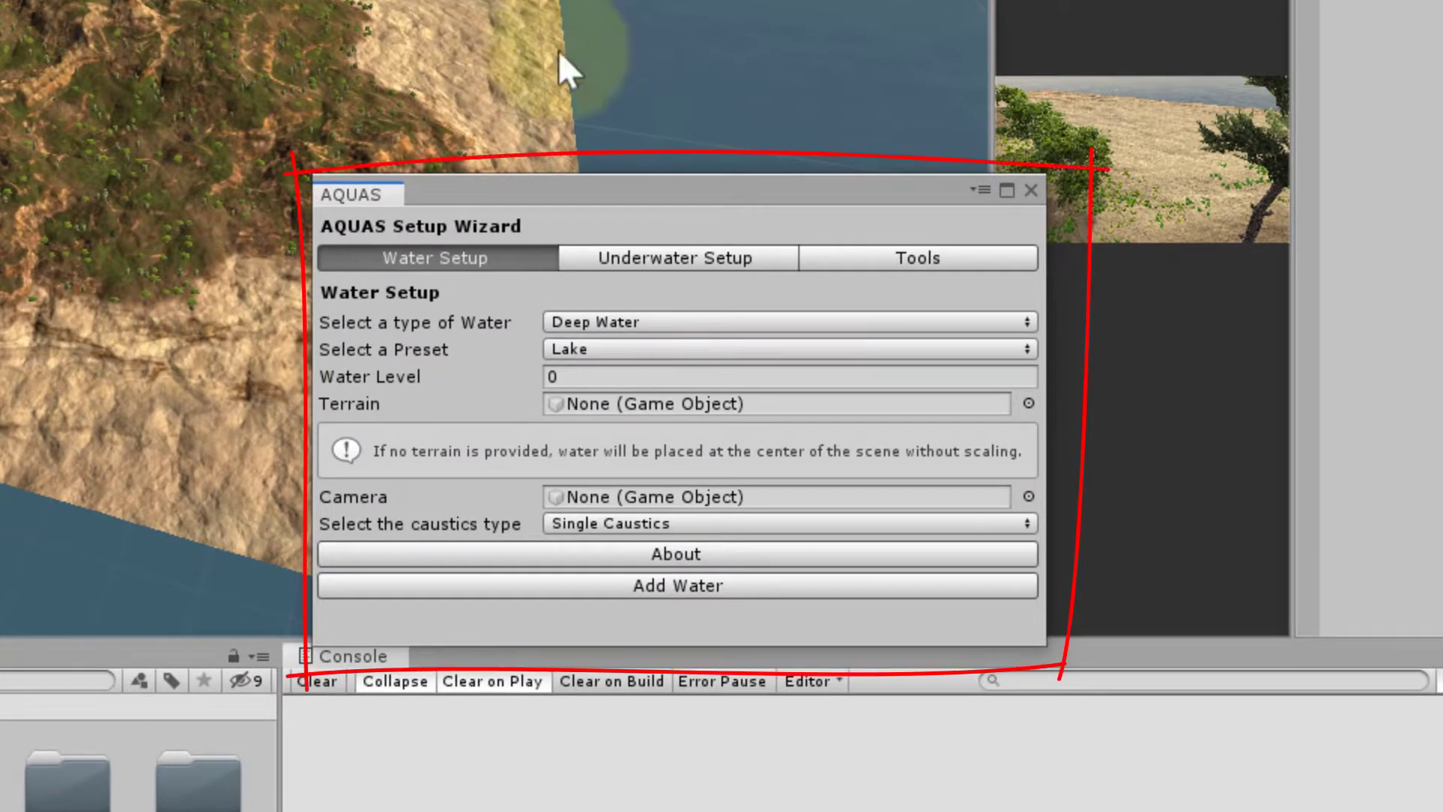
pyautogui.click(762, 258)
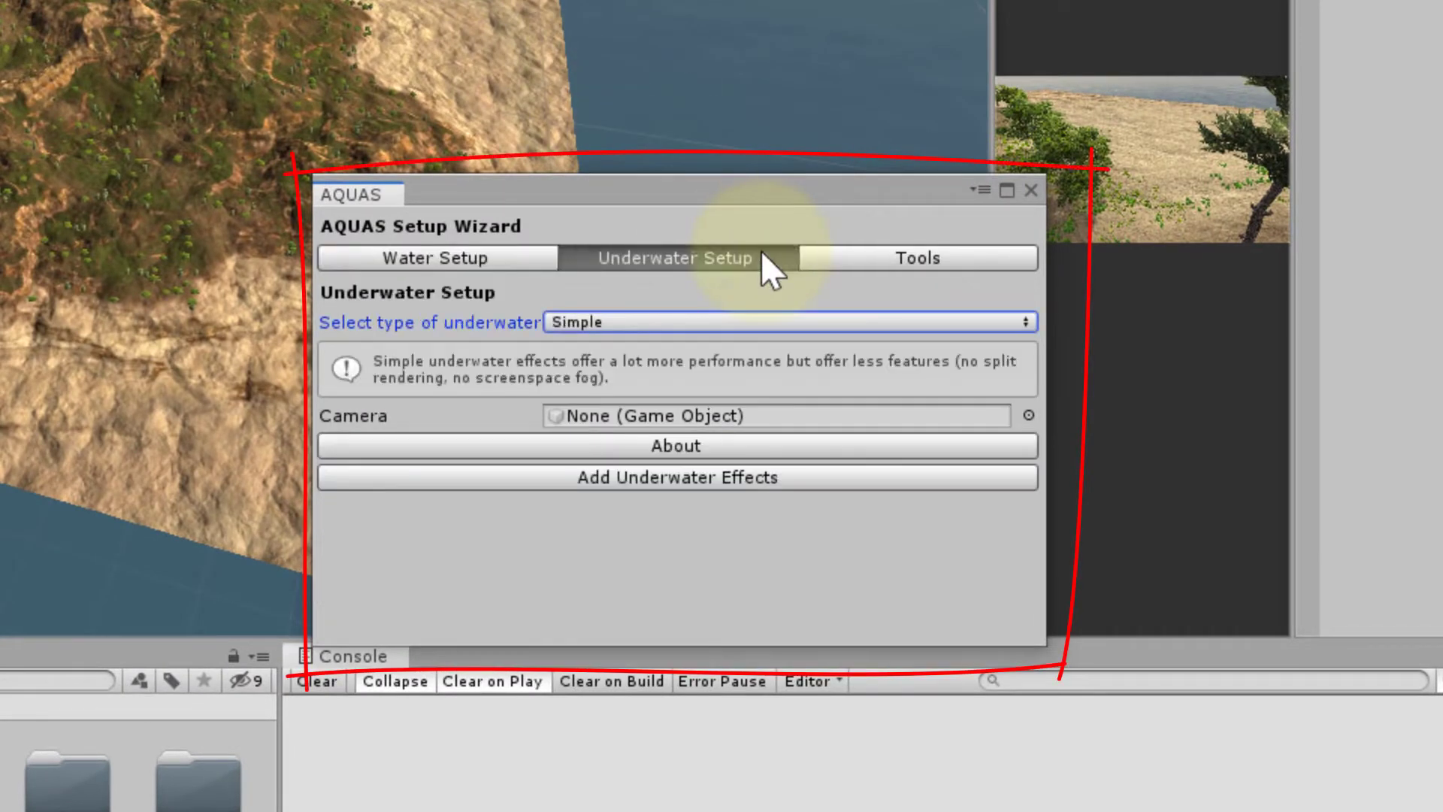
pyautogui.click(1010, 251)
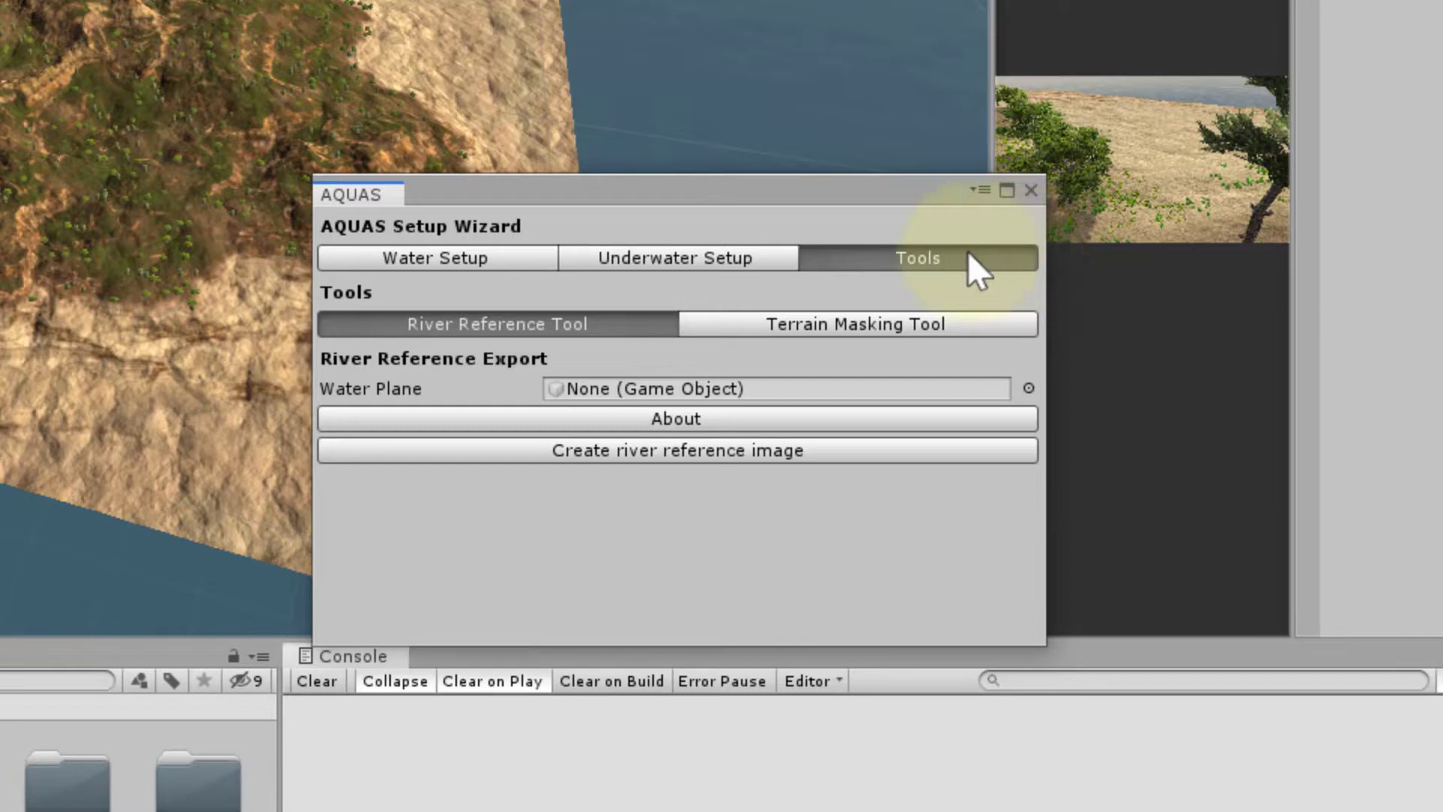
pyautogui.click(515, 257)
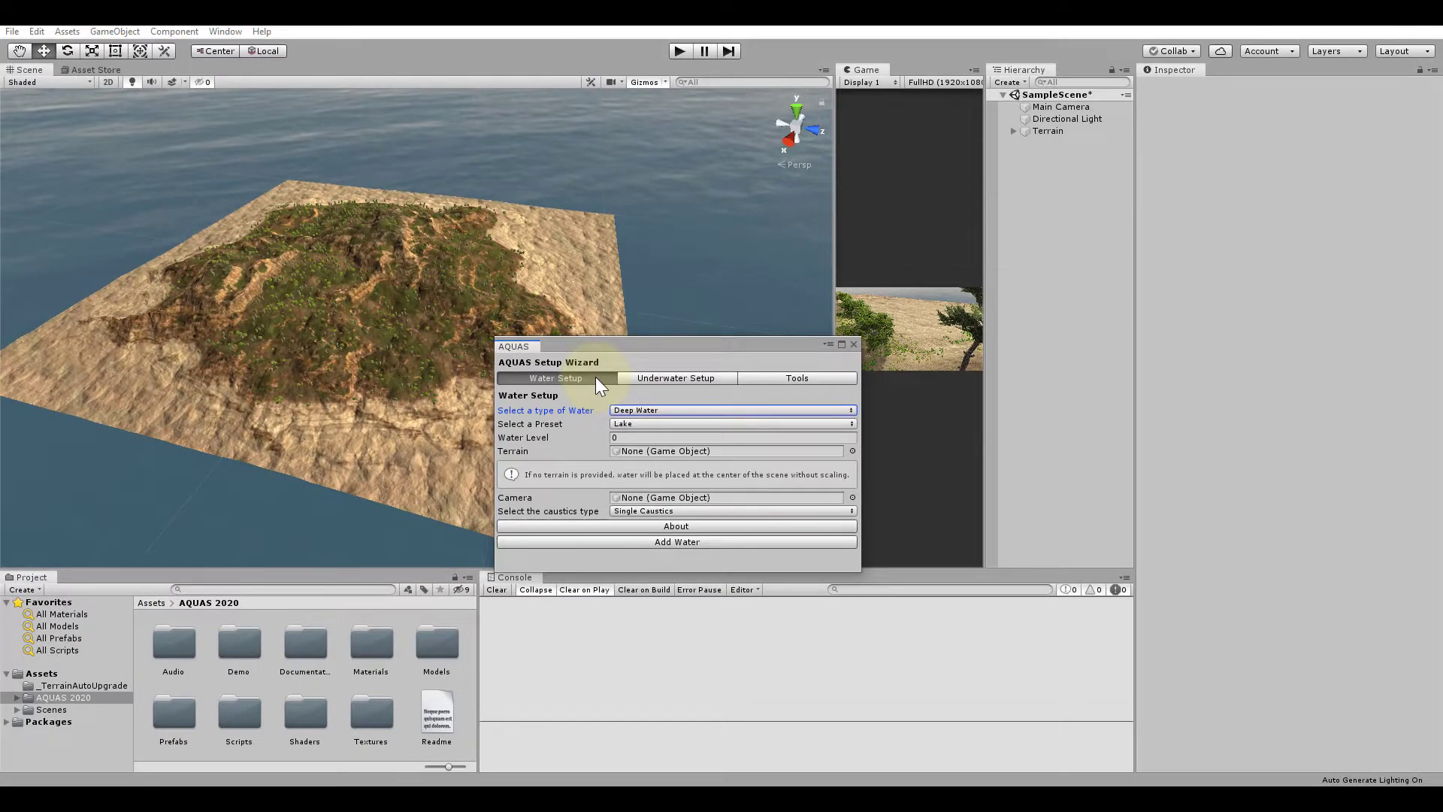
# Step: Dock the AQUAS wizard in the Inspector area, keep Deep Water, and choose the Calm Ocean preset
pyautogui.moveTo(555, 345); pyautogui.dragTo(1257, 633)
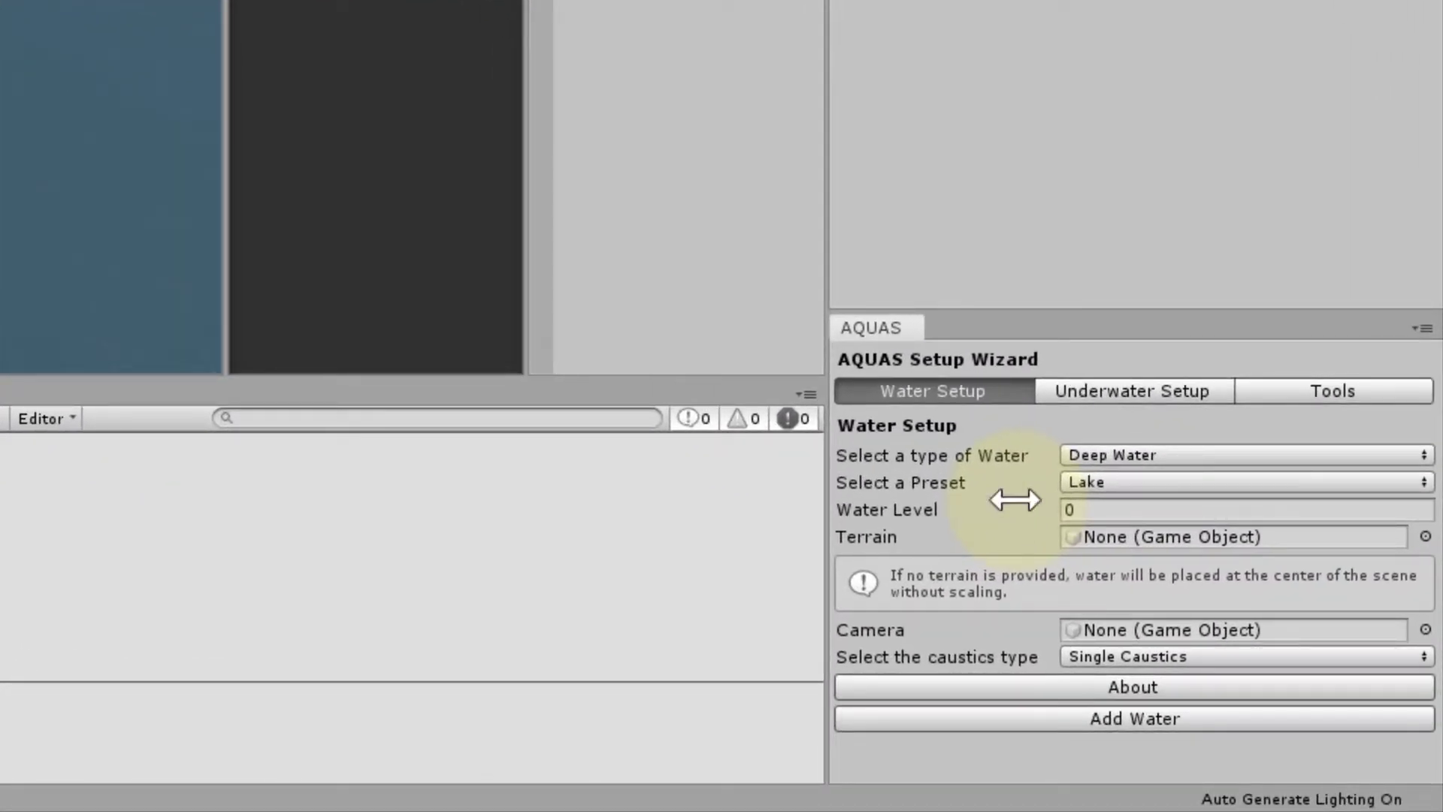
pyautogui.click(1329, 460)
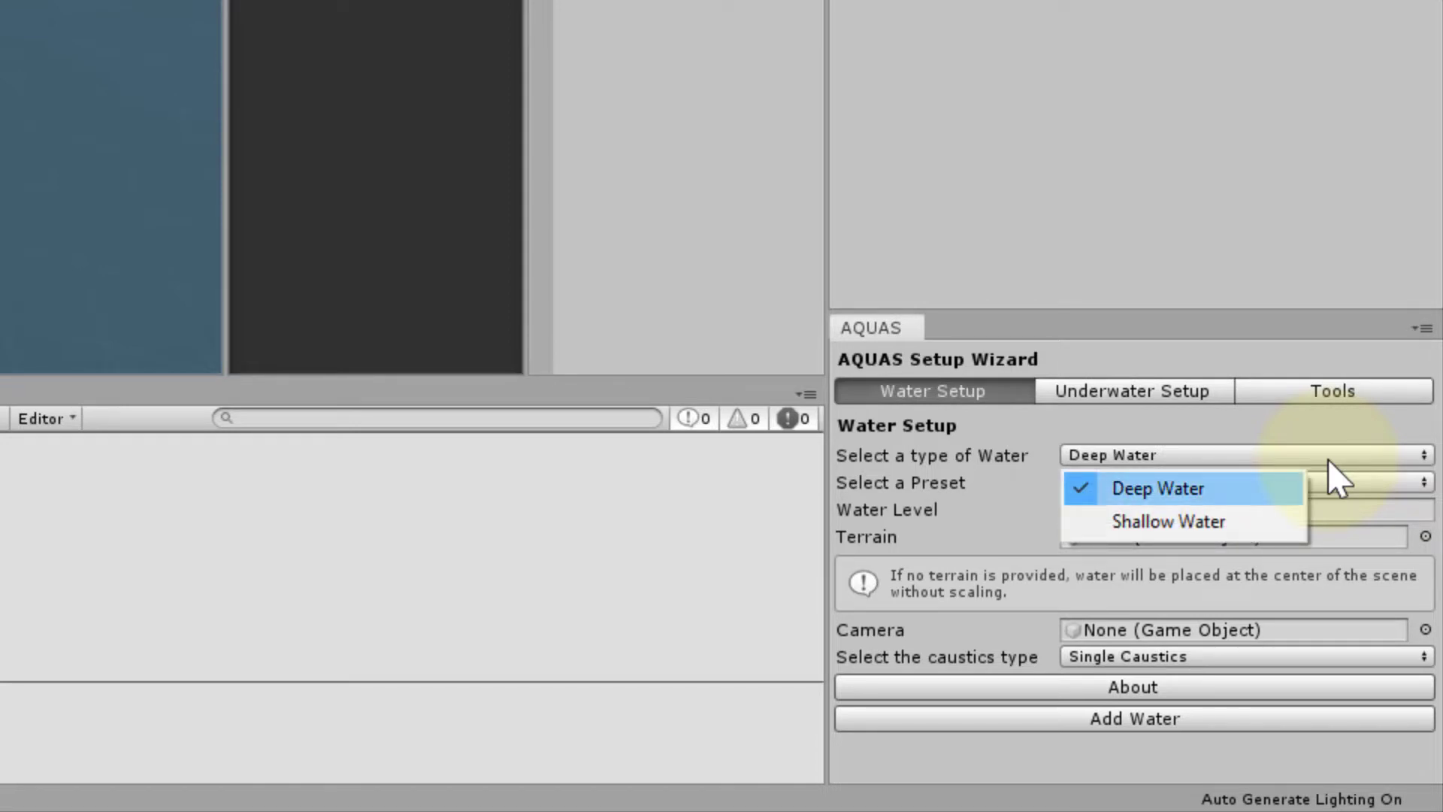
pyautogui.press('Down')
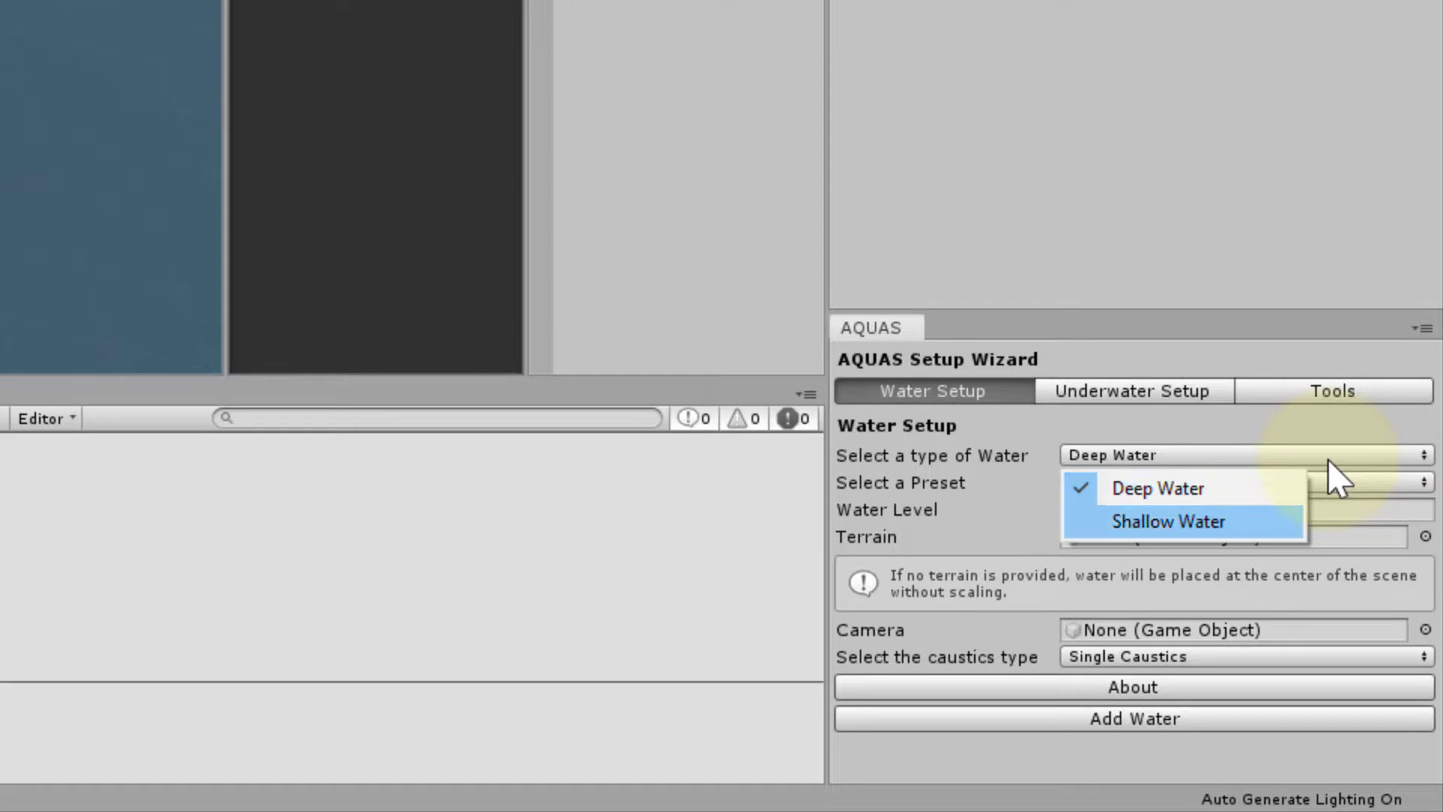
pyautogui.click(1248, 519)
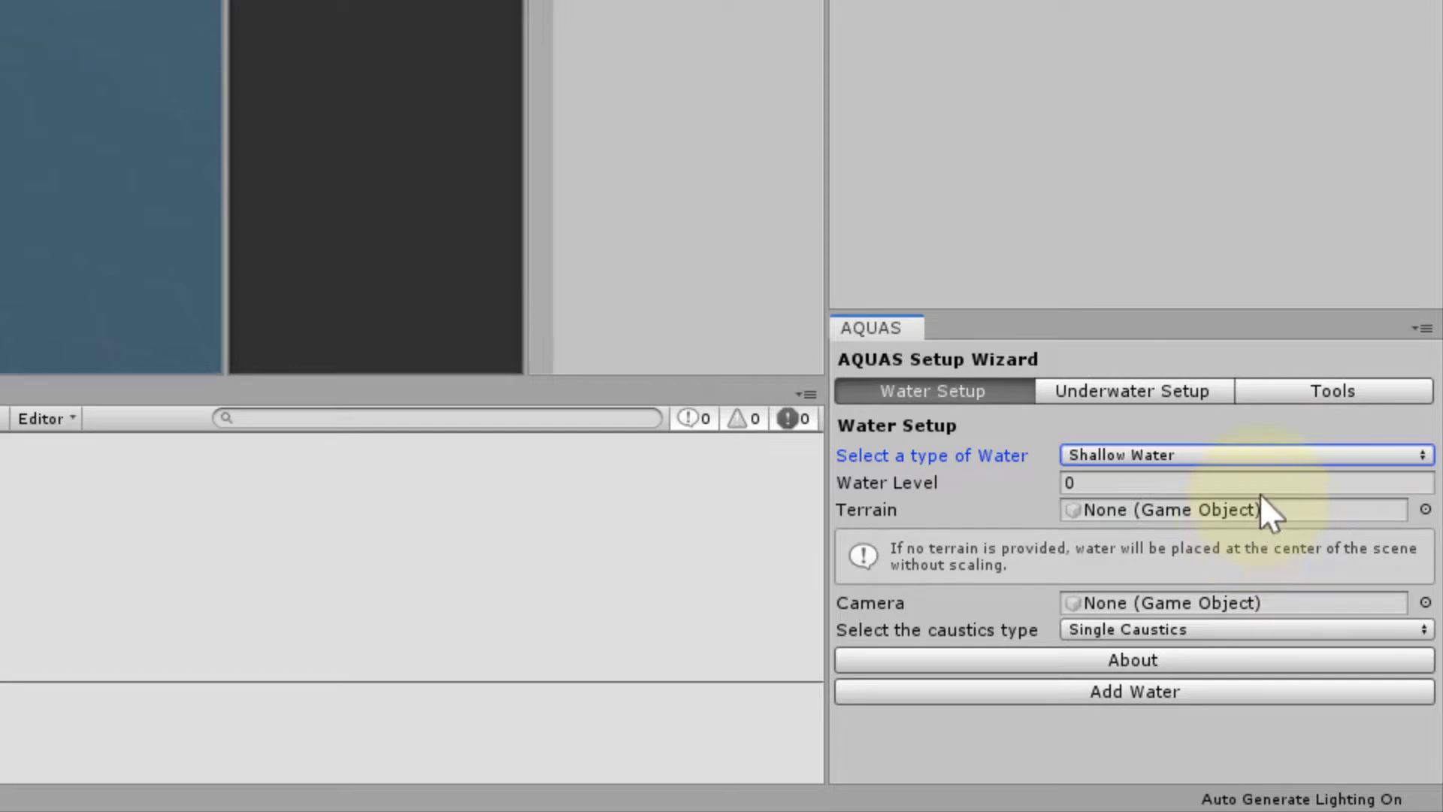
pyautogui.click(1279, 456)
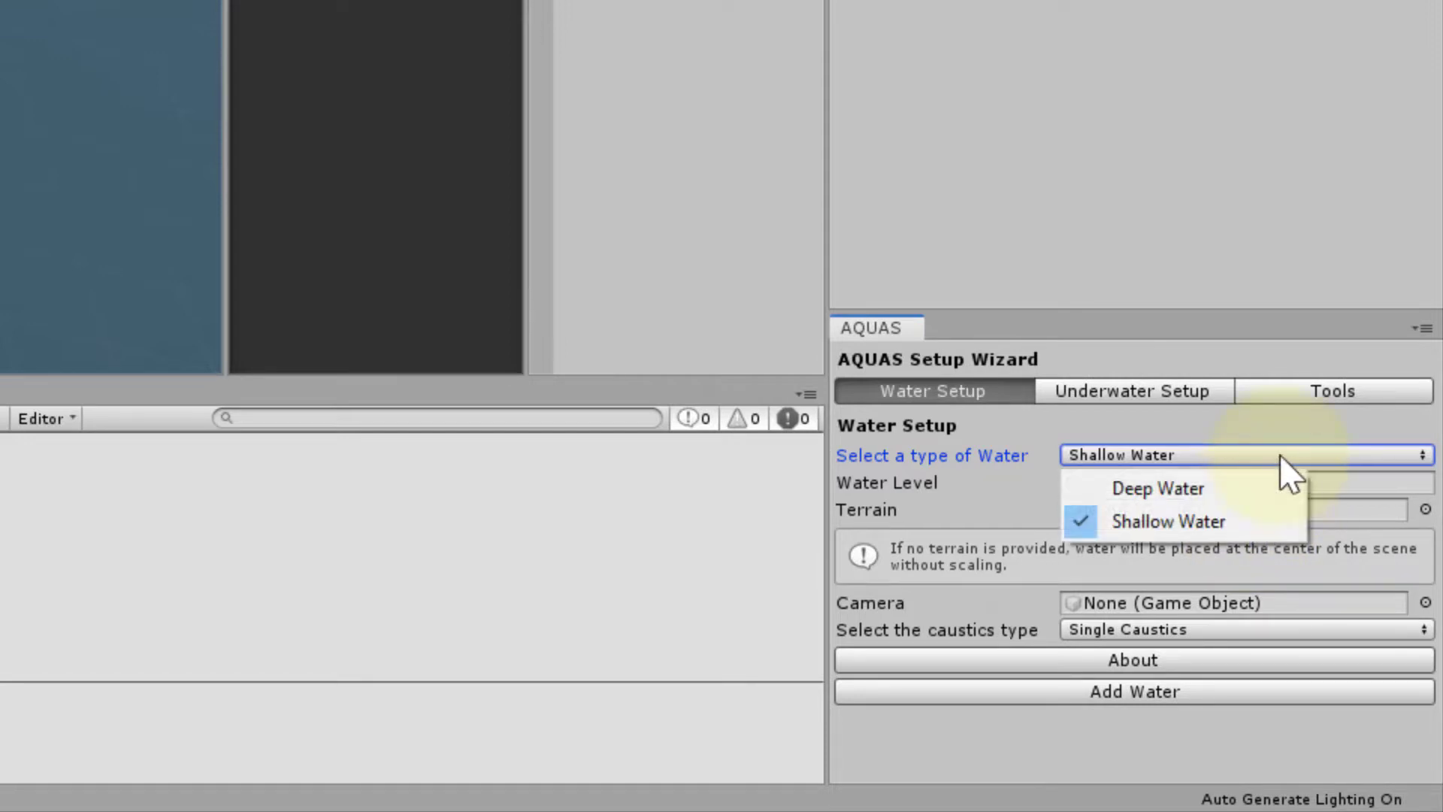
pyautogui.click(1255, 490)
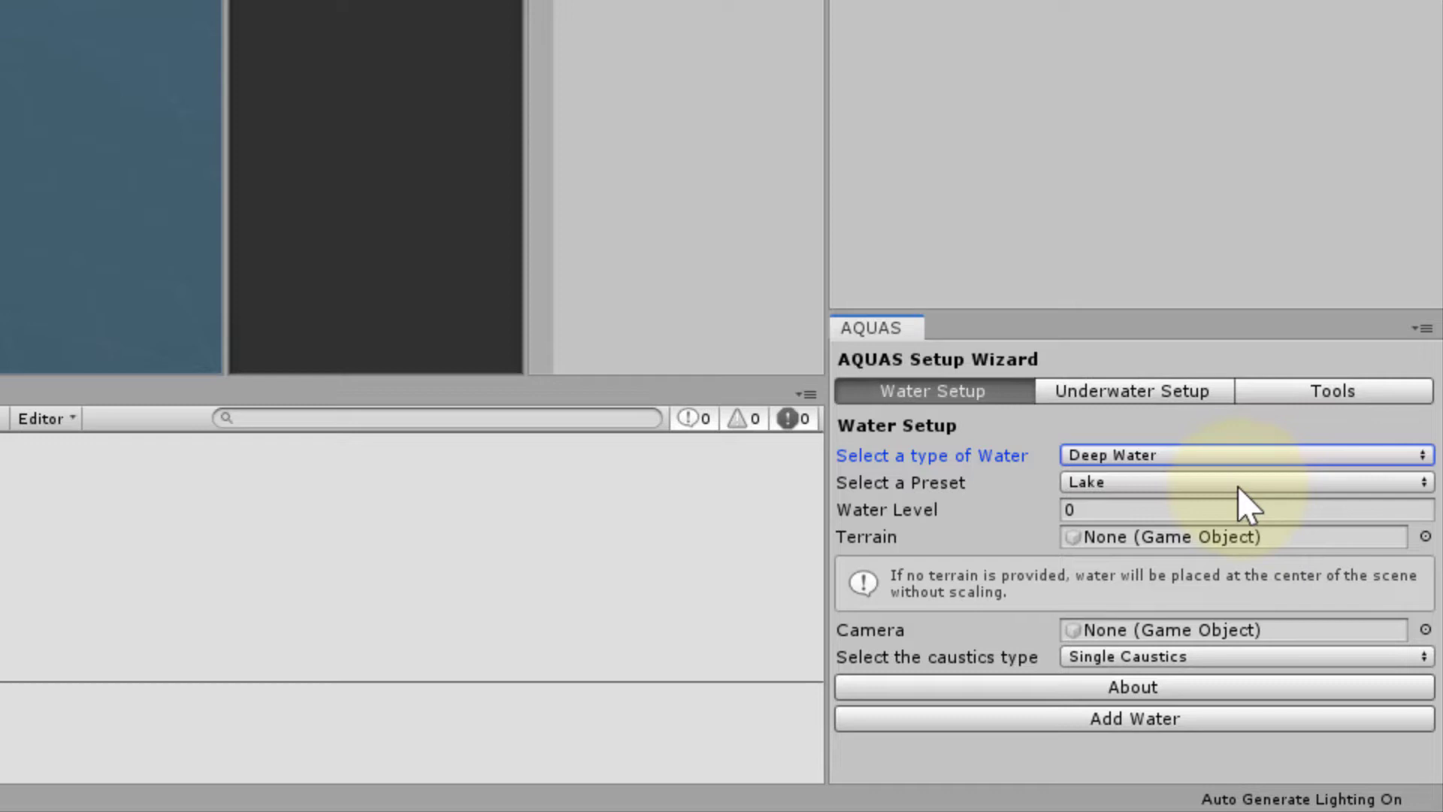
pyautogui.click(1238, 486)
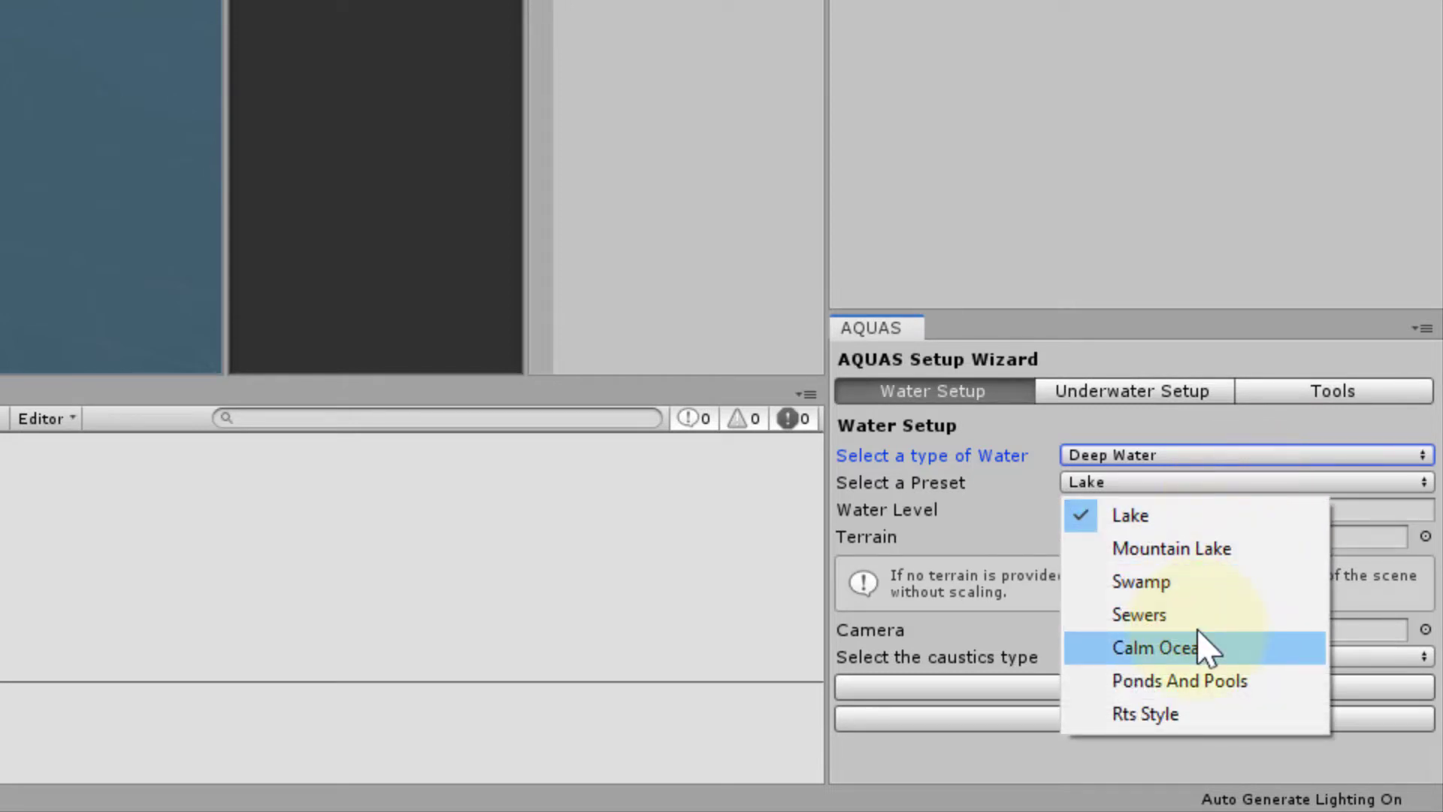
pyautogui.click(1248, 657)
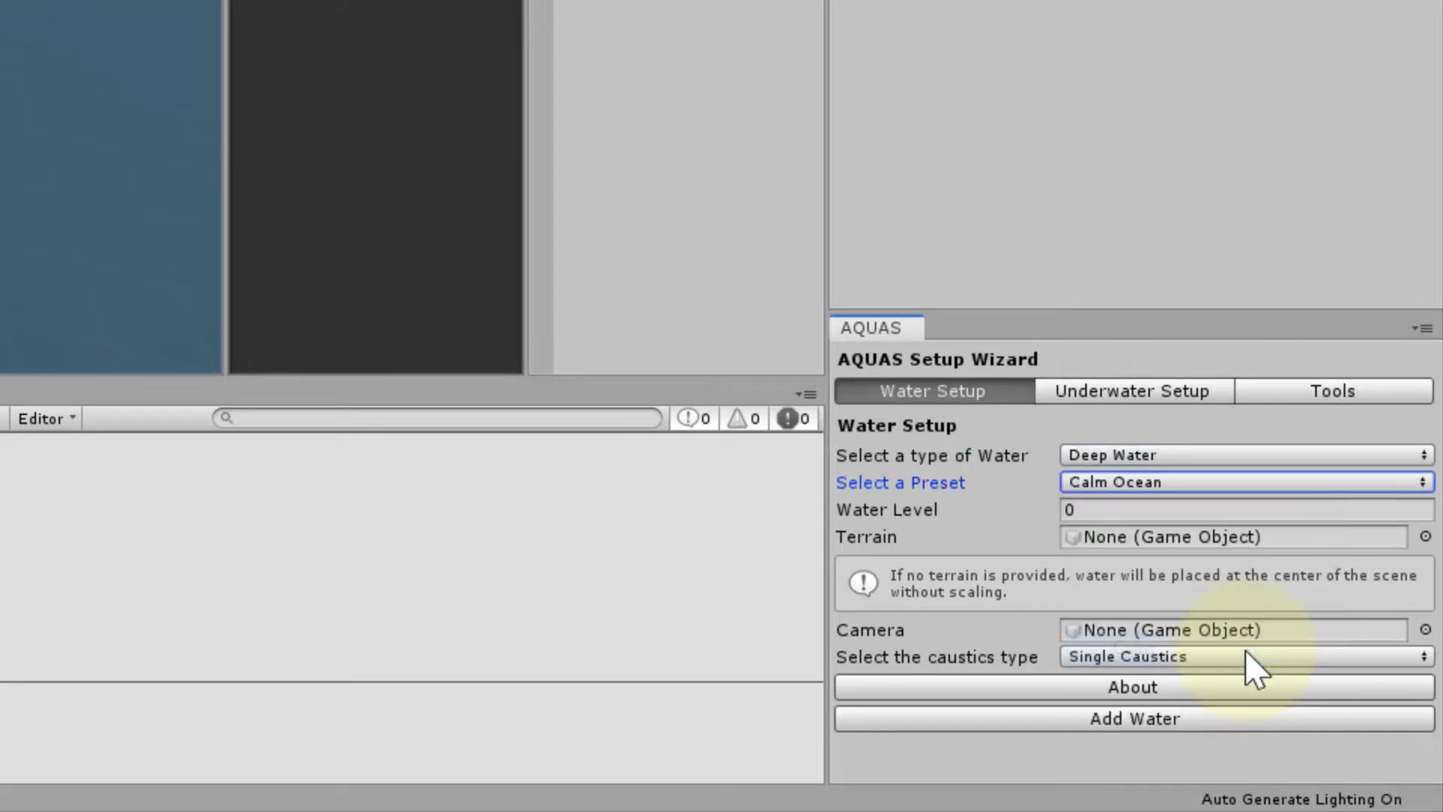
# Step: Enter 50 as Water Level and assign Terrain and Main Camera to the wizard's fields
pyautogui.click(1137, 509)
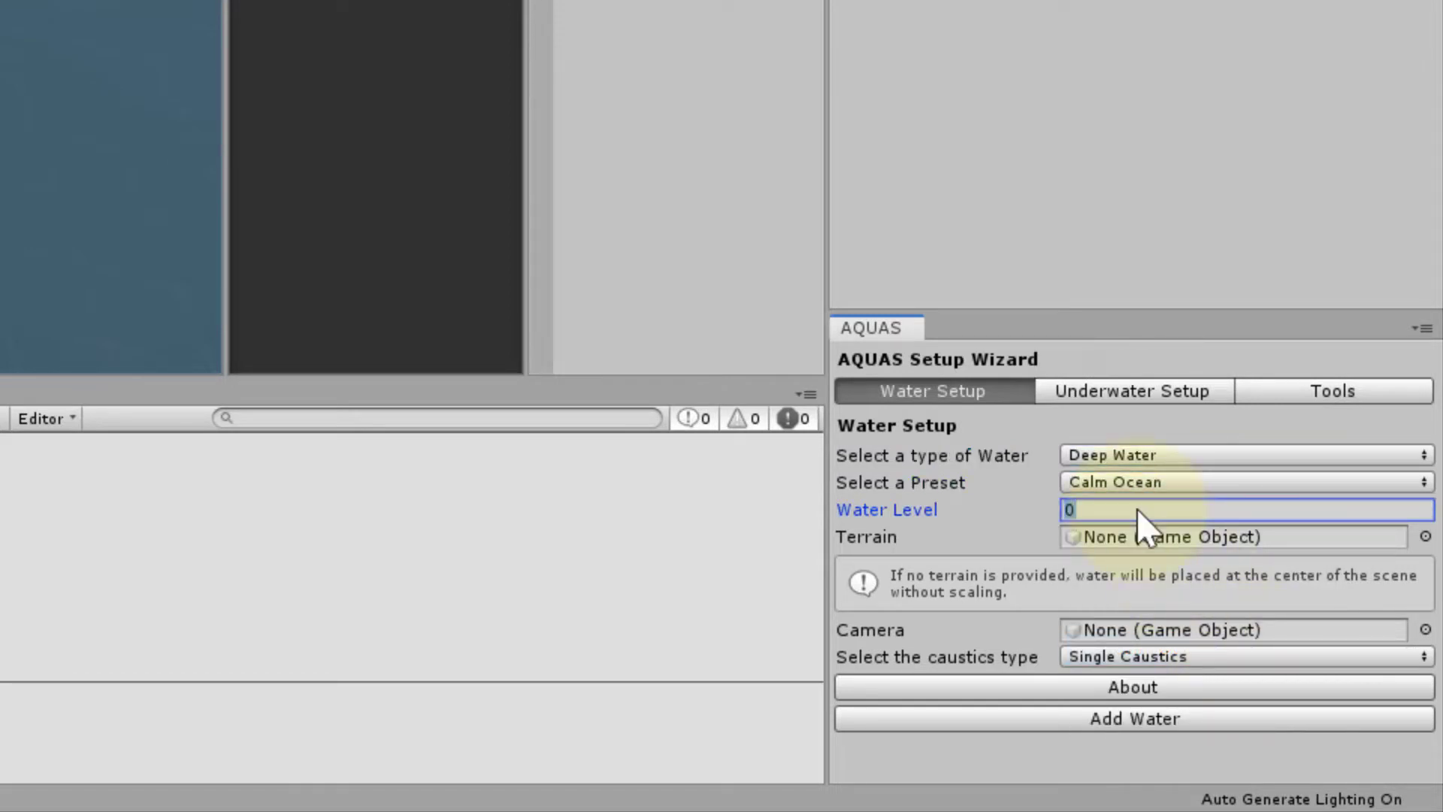
pyautogui.write('50')
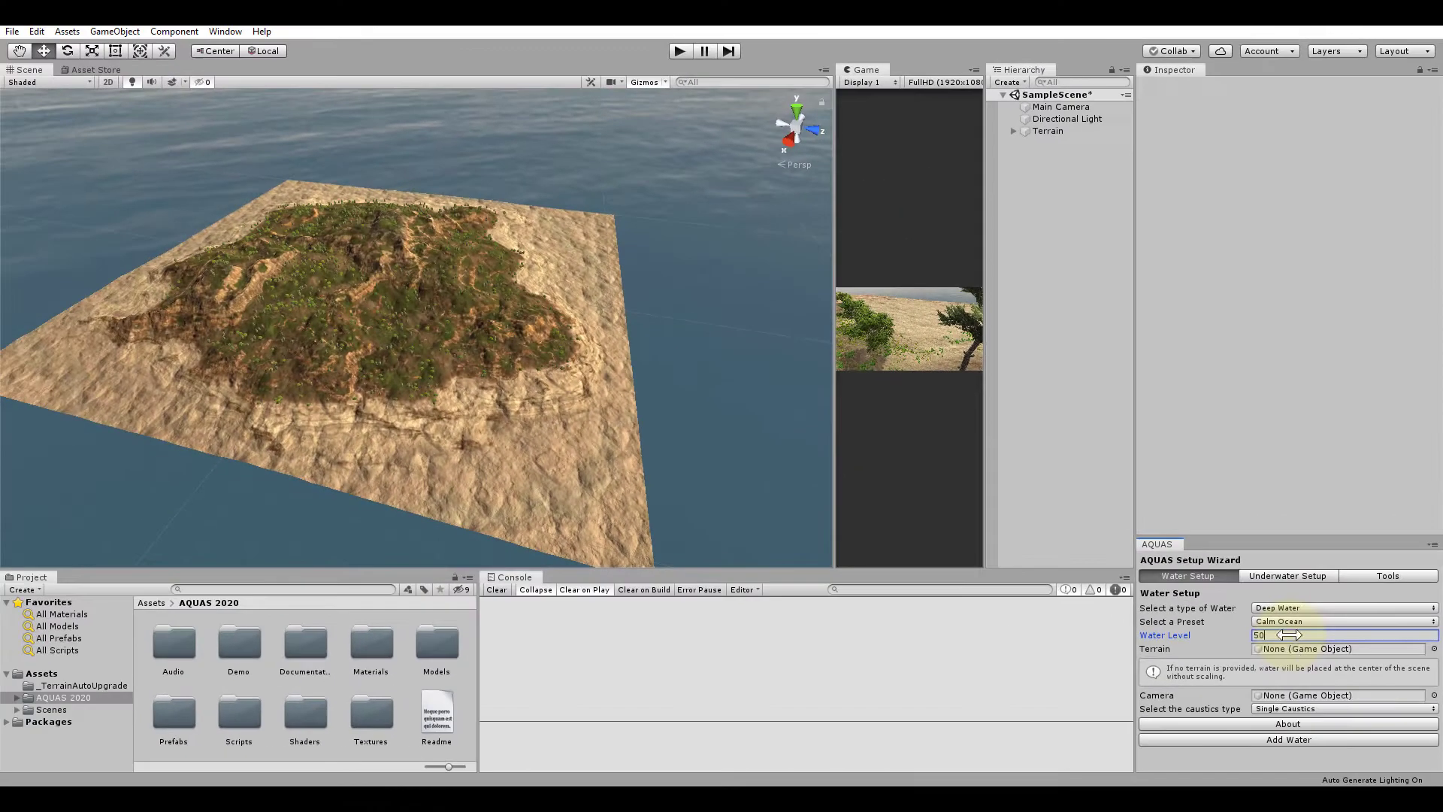
pyautogui.moveTo(1043, 133); pyautogui.dragTo(1275, 625)
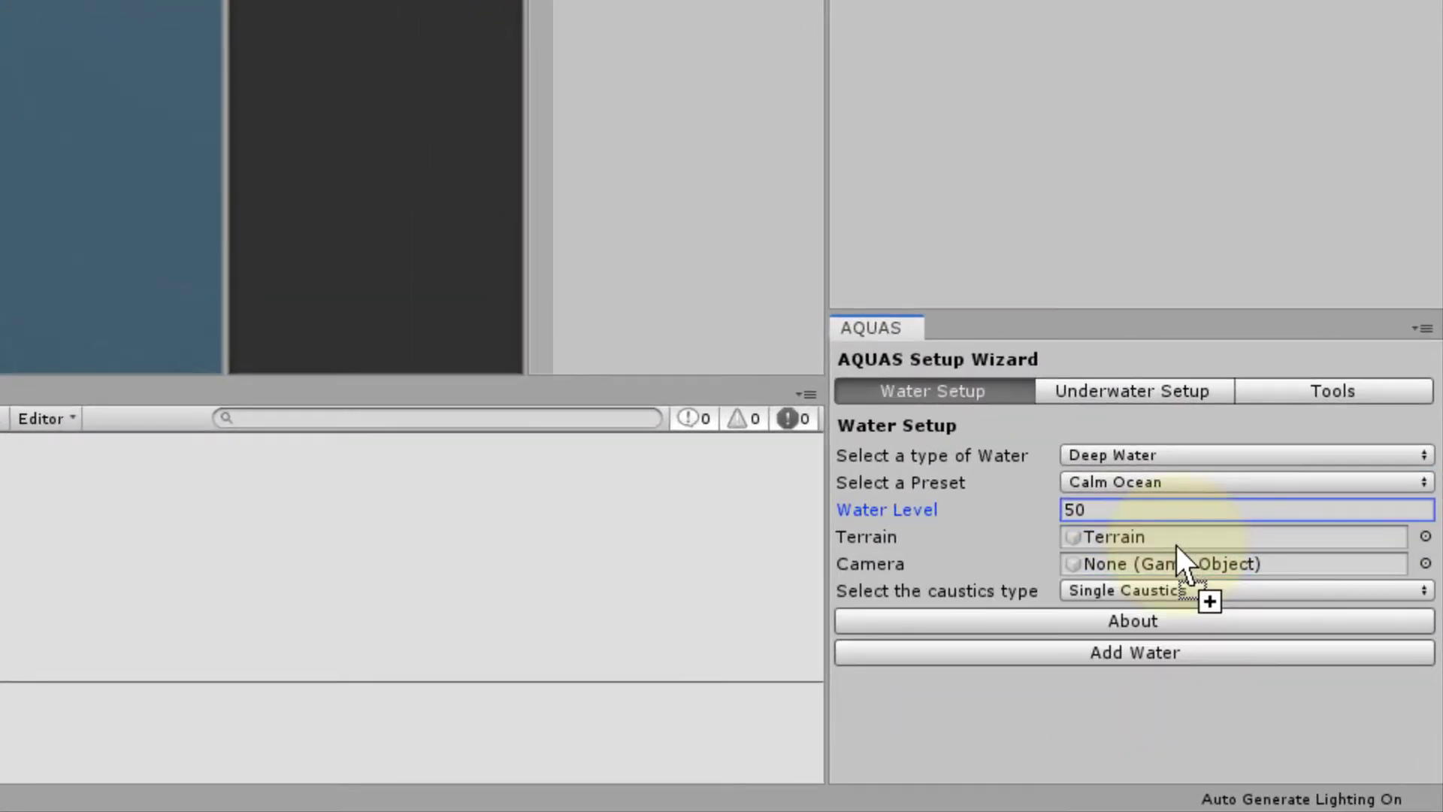
pyautogui.moveTo(1177, 546); pyautogui.dragTo(1177, 546)
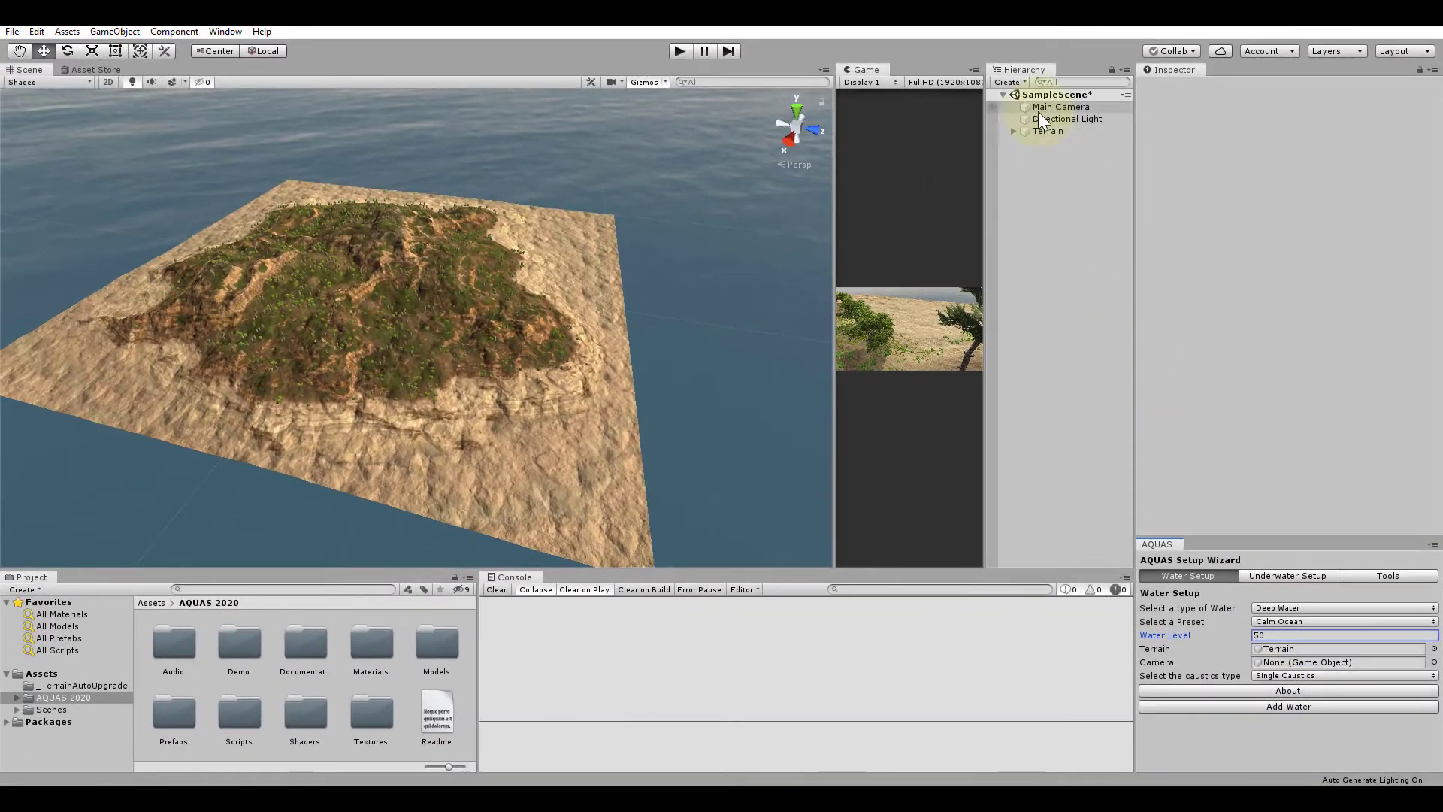
pyautogui.moveTo(1039, 111); pyautogui.dragTo(1293, 661)
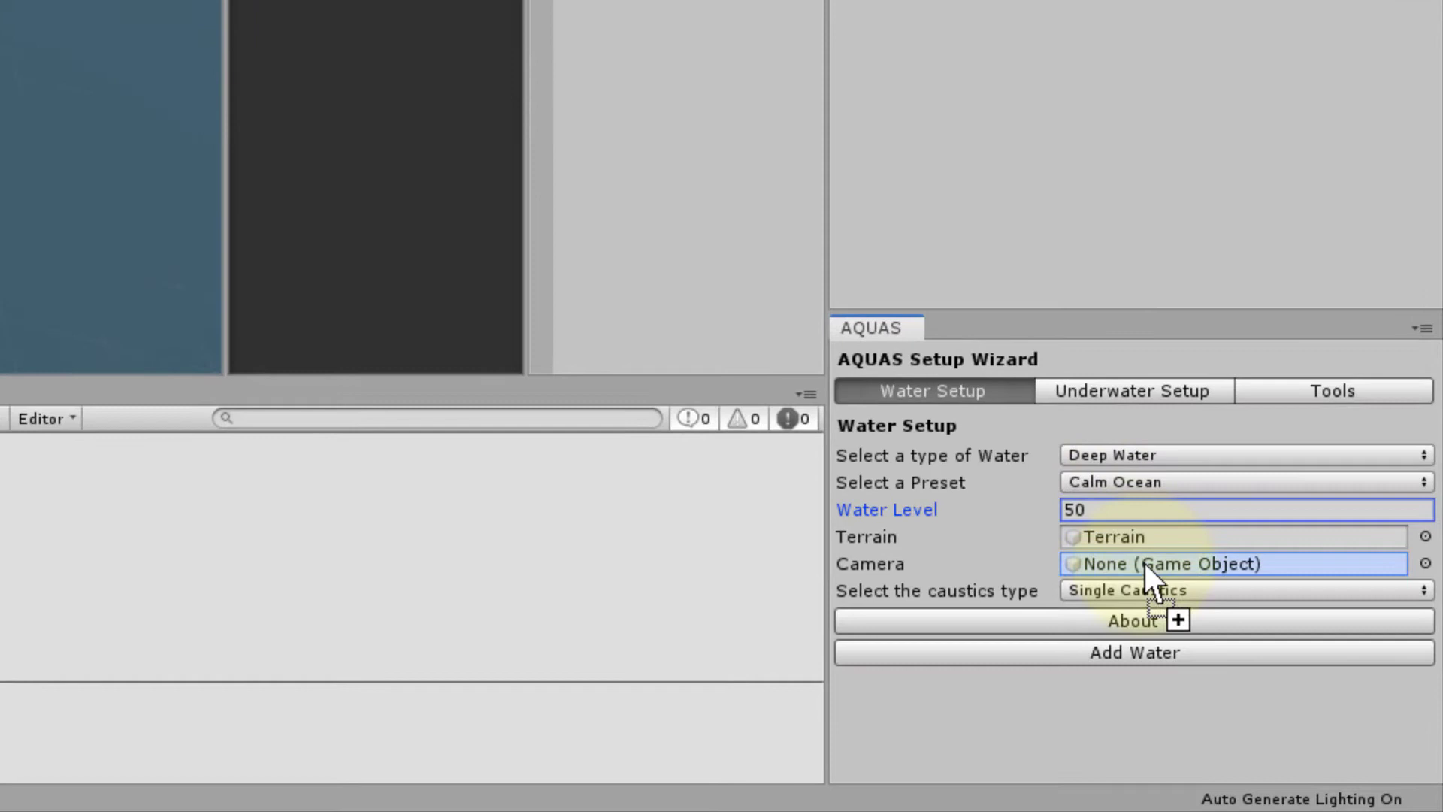
pyautogui.moveTo(1144, 564); pyautogui.dragTo(1145, 566)
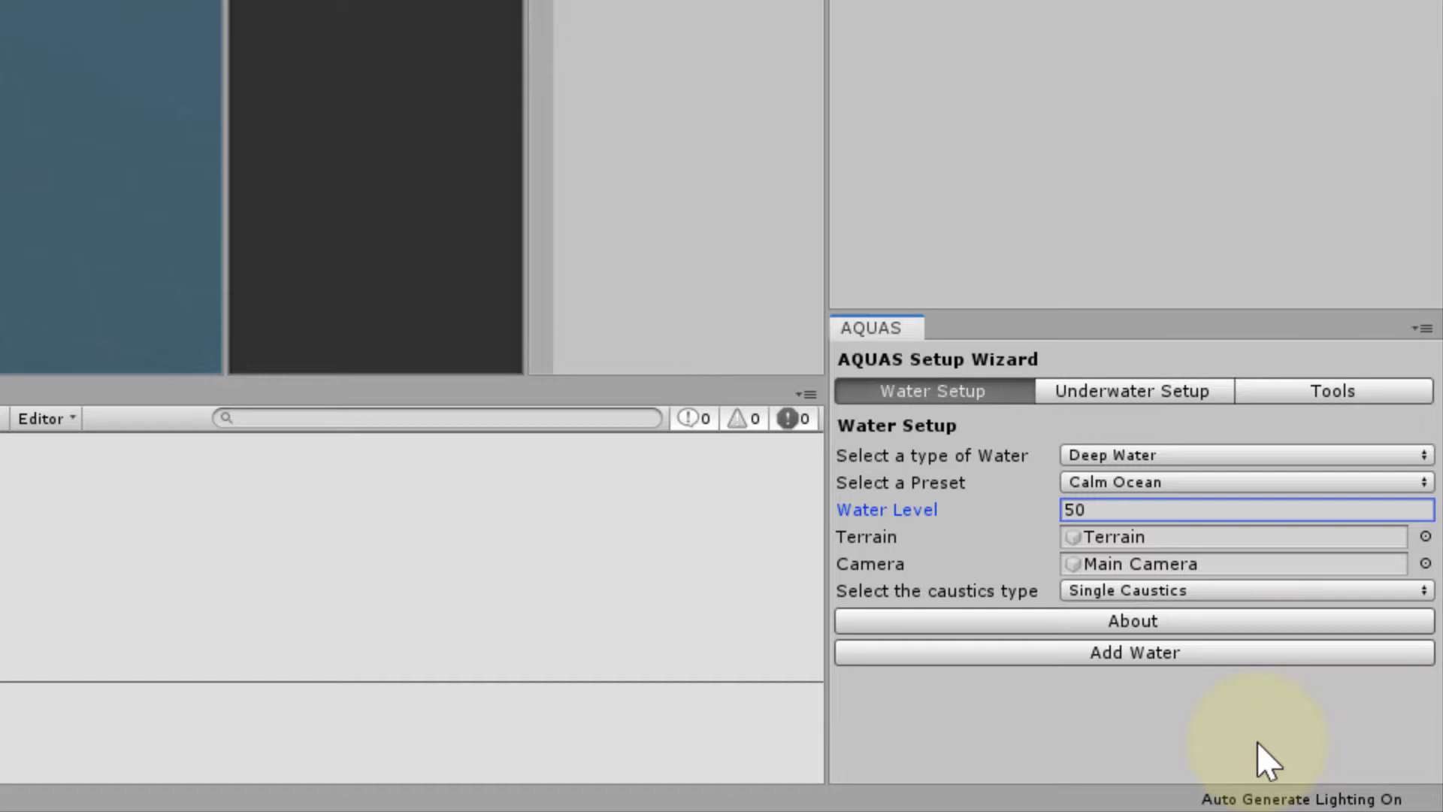
# Step: Confirm Single Caustics as the caustics type and add the water to the scene
pyautogui.click(1225, 590)
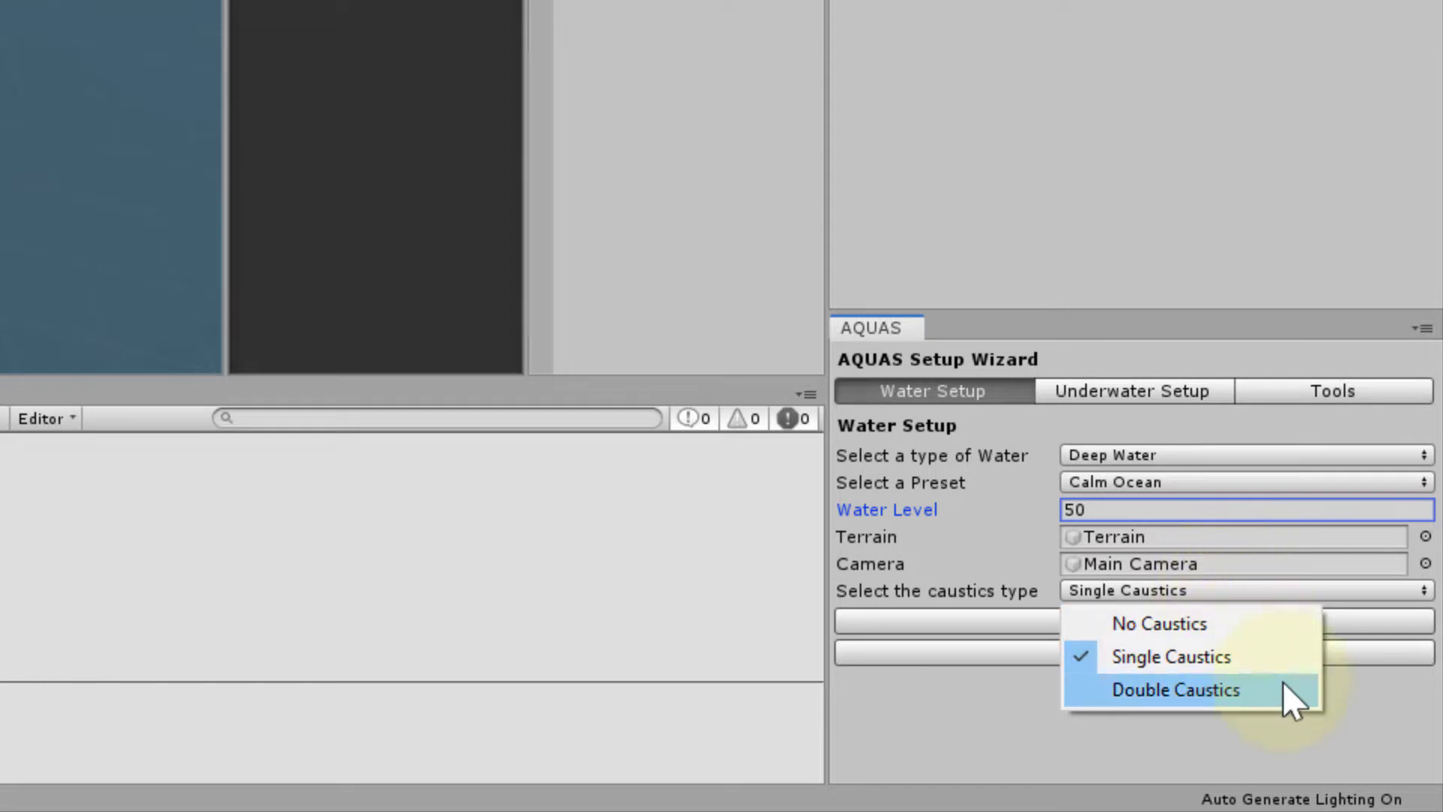
pyautogui.press('Down')
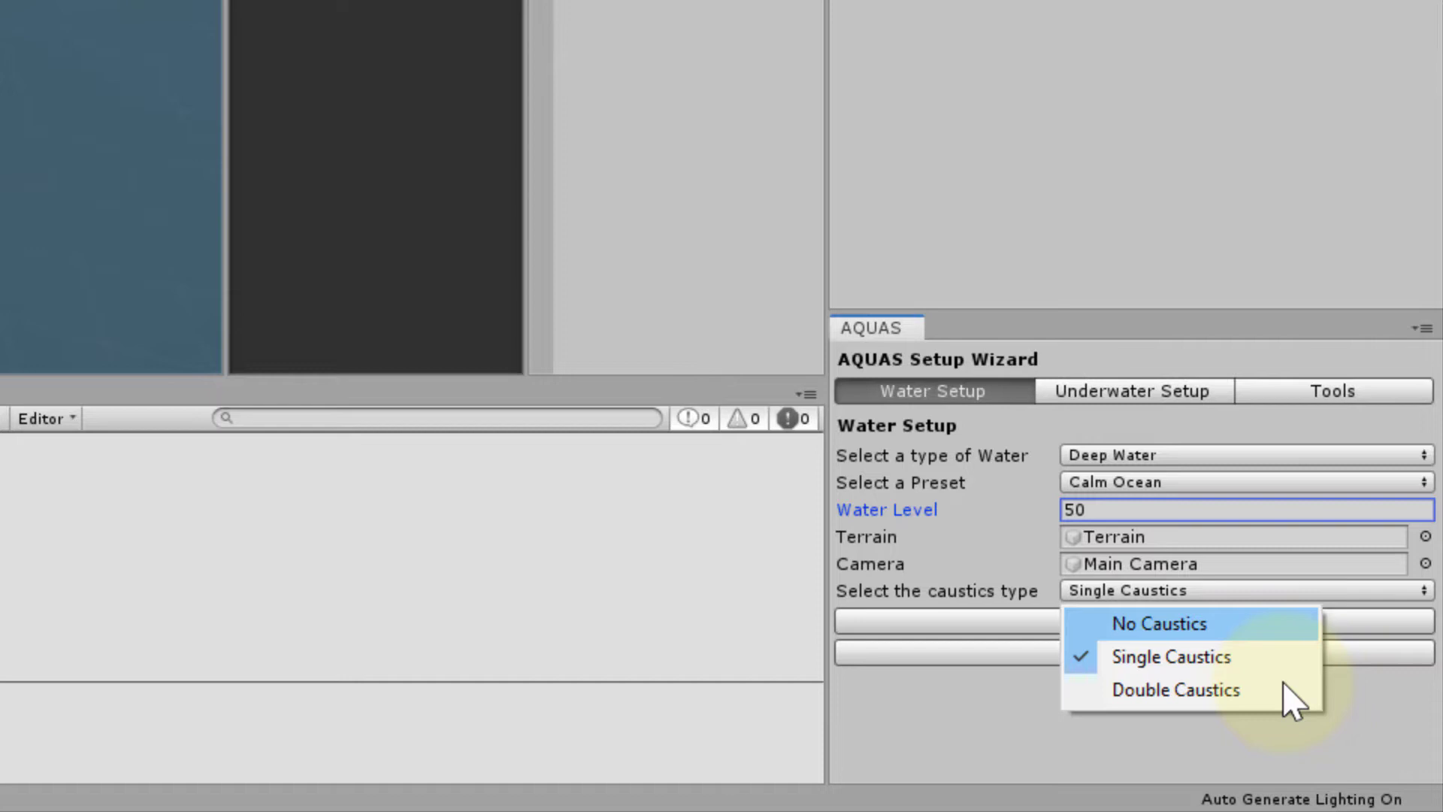
pyautogui.press('Down')
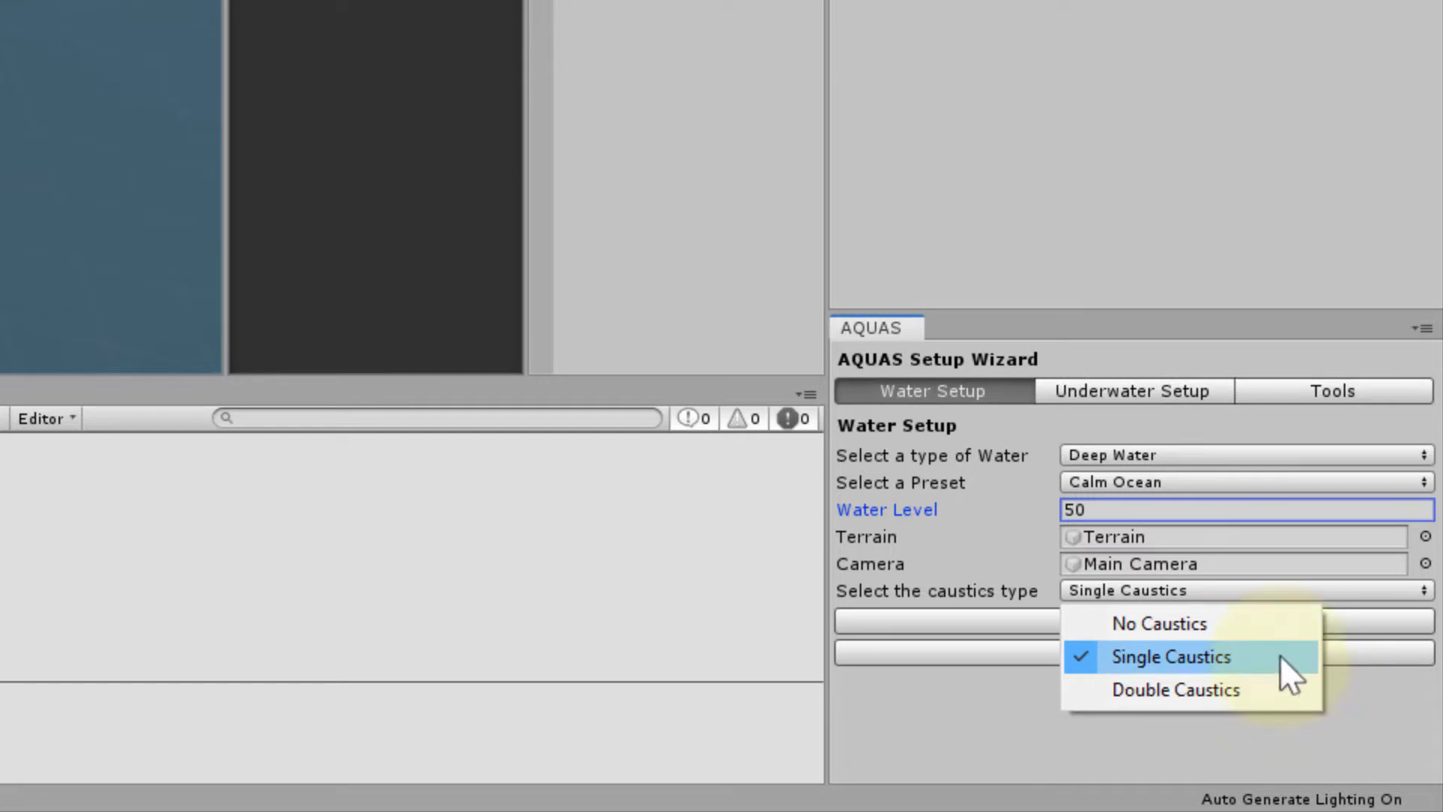
pyautogui.click(1280, 654)
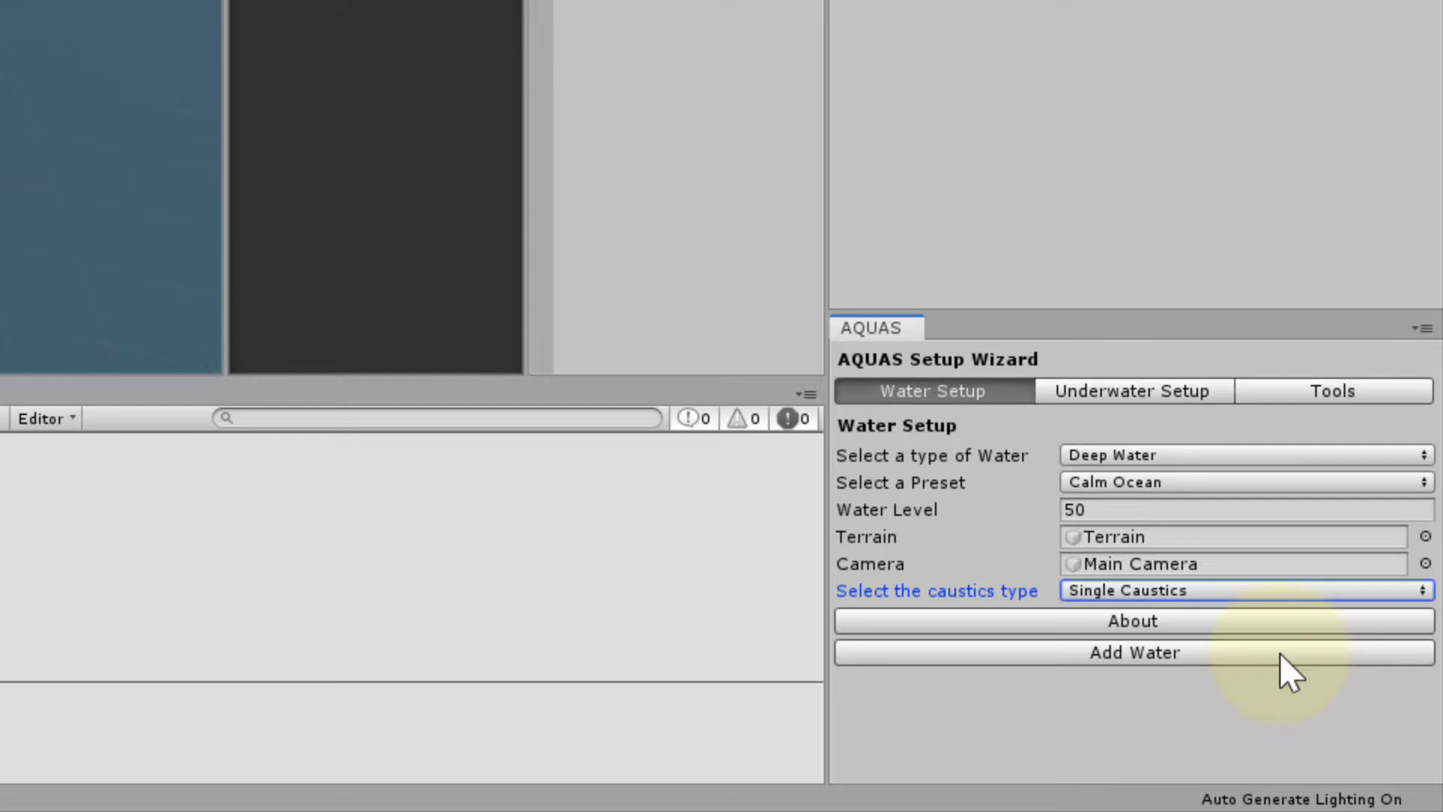
pyautogui.click(1280, 652)
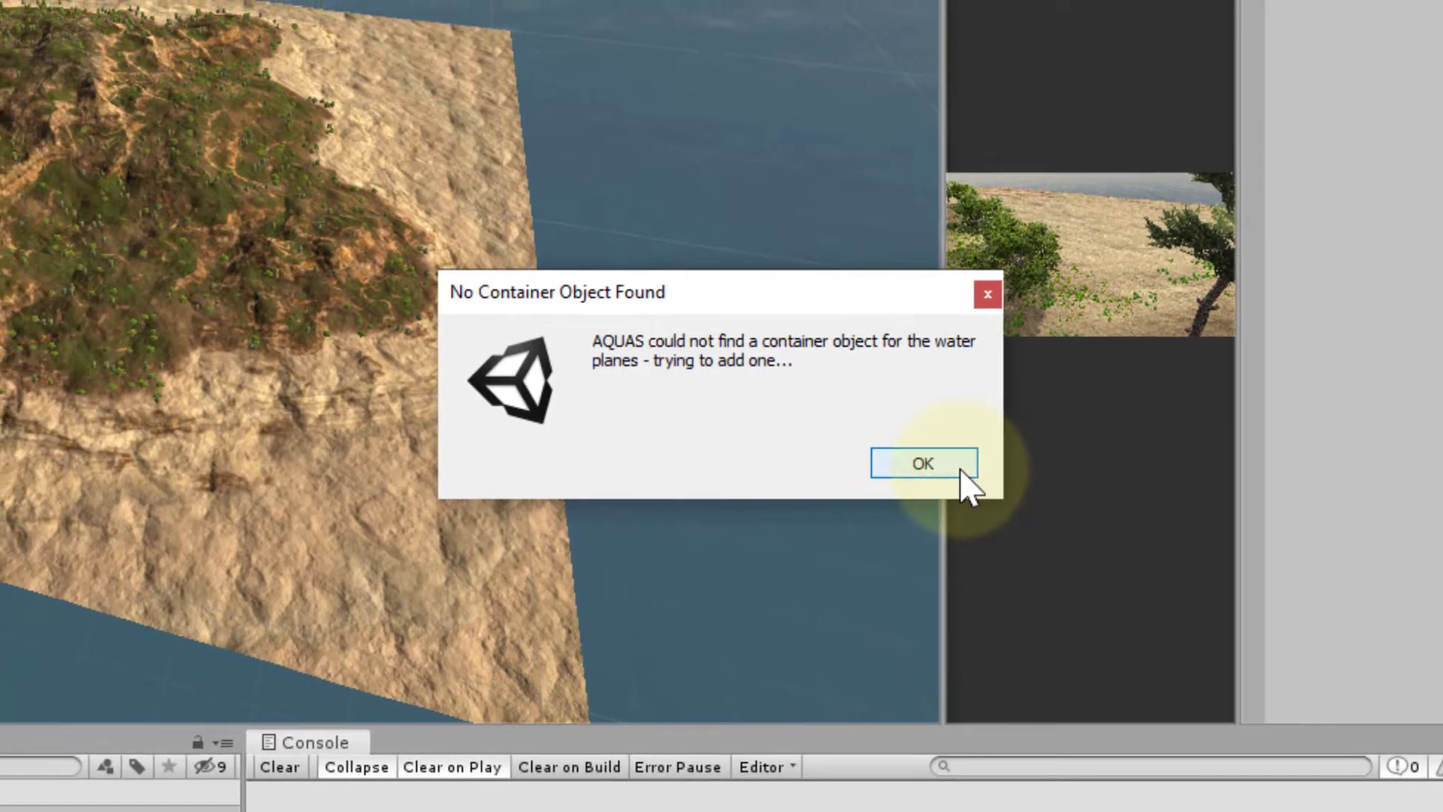
# Step: Accept the container prompt, select AQUAS Waterplane 0, and expand its water material settings
pyautogui.click(964, 465)
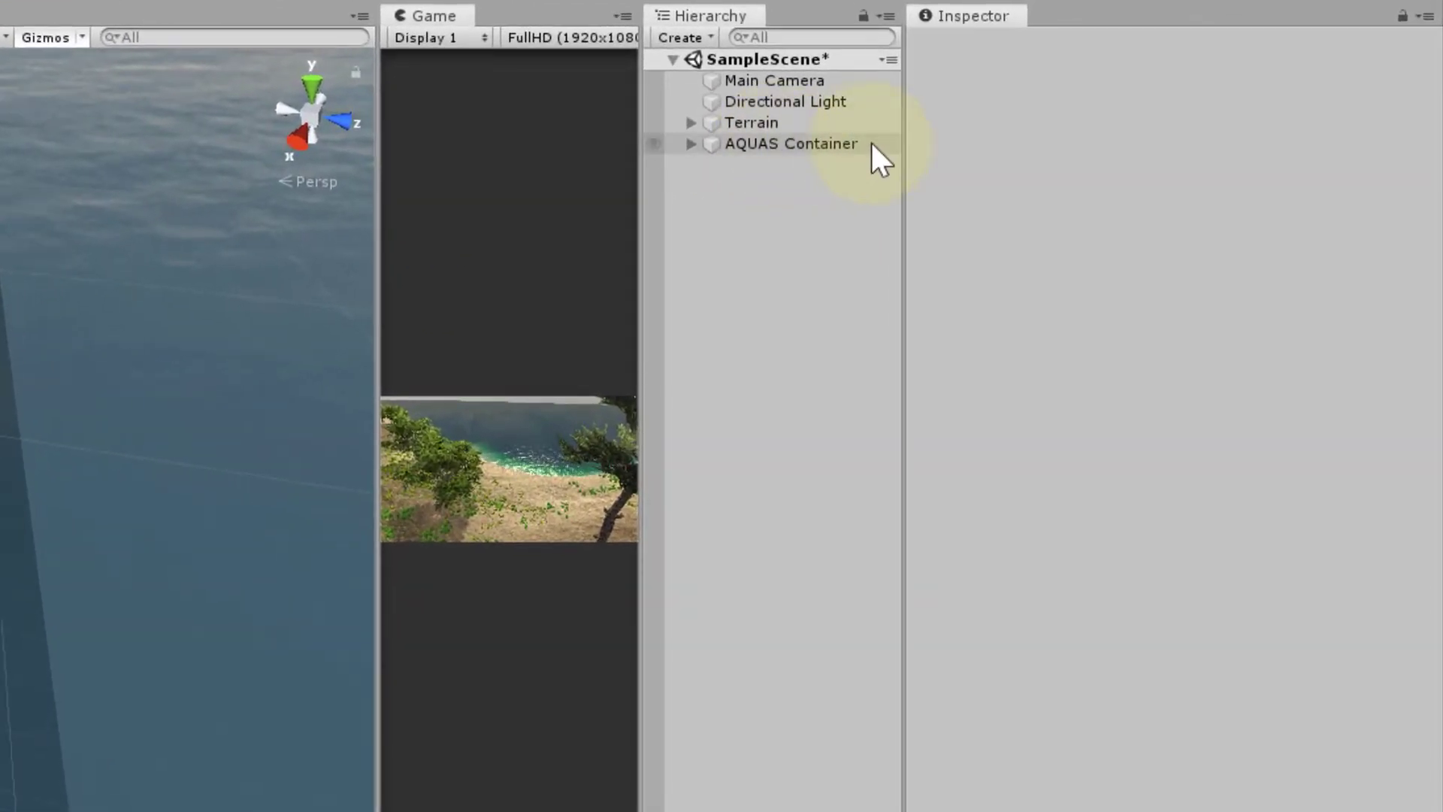
pyautogui.click(872, 142)
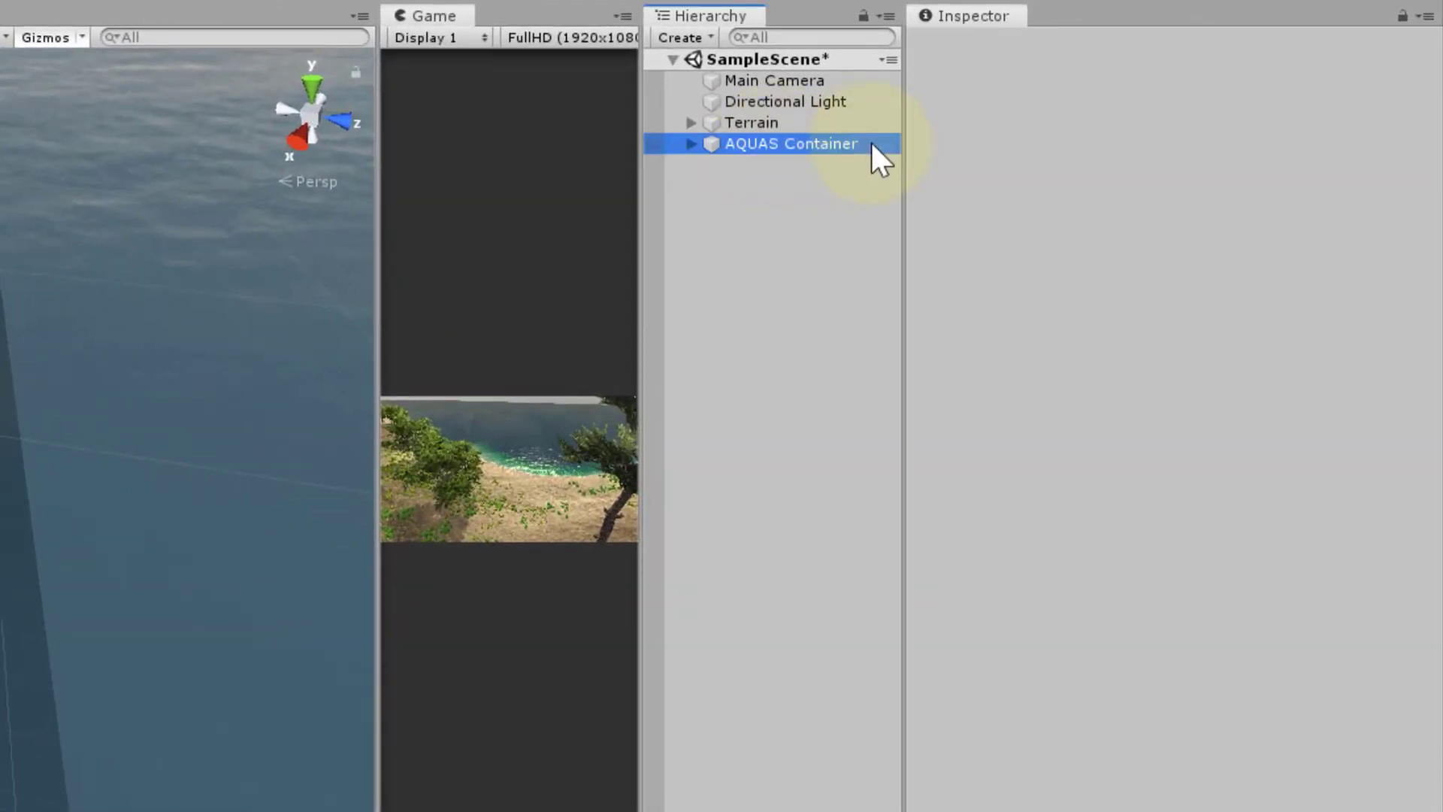
pyautogui.click(692, 143)
pyautogui.click(773, 165)
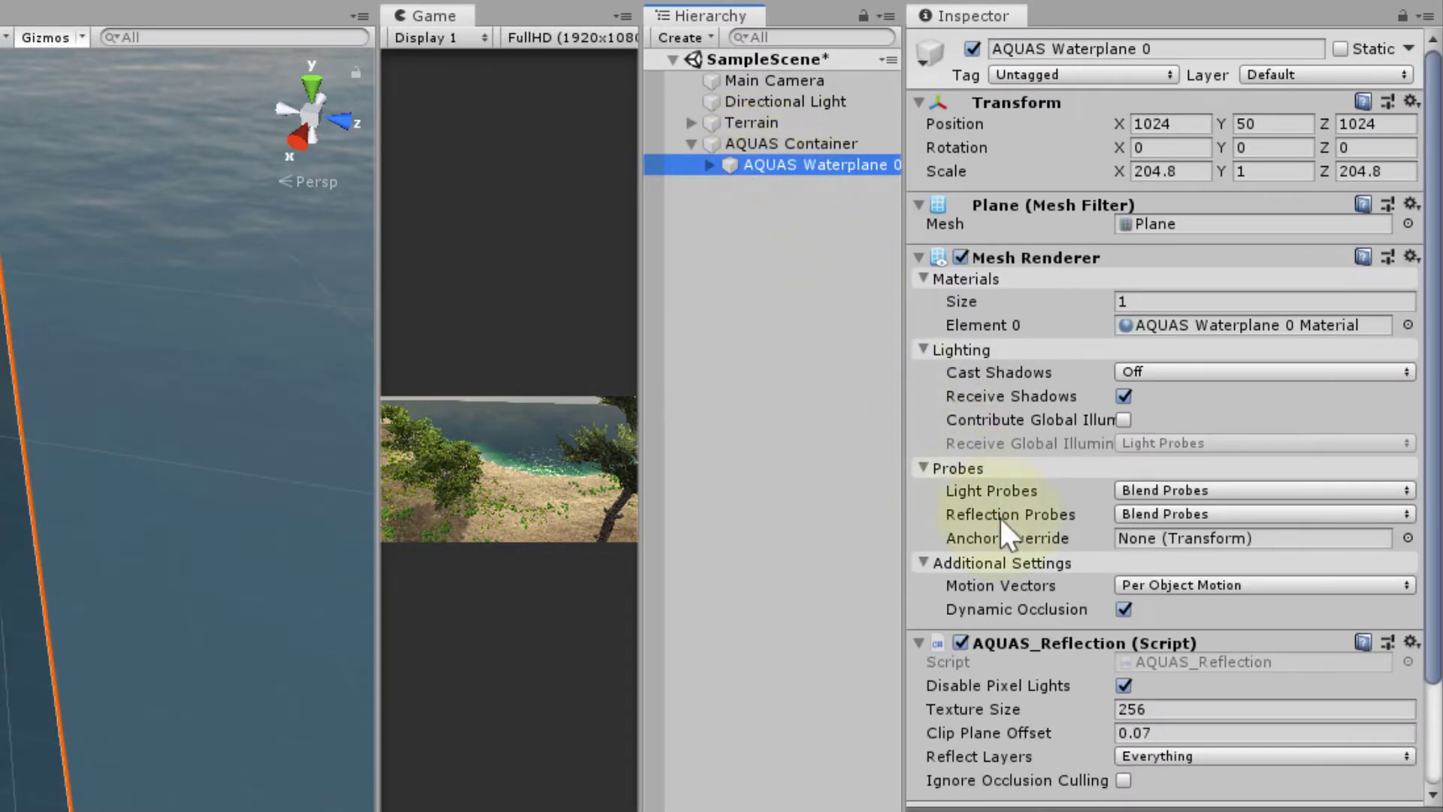
pyautogui.scroll(-3, 1057, 606)
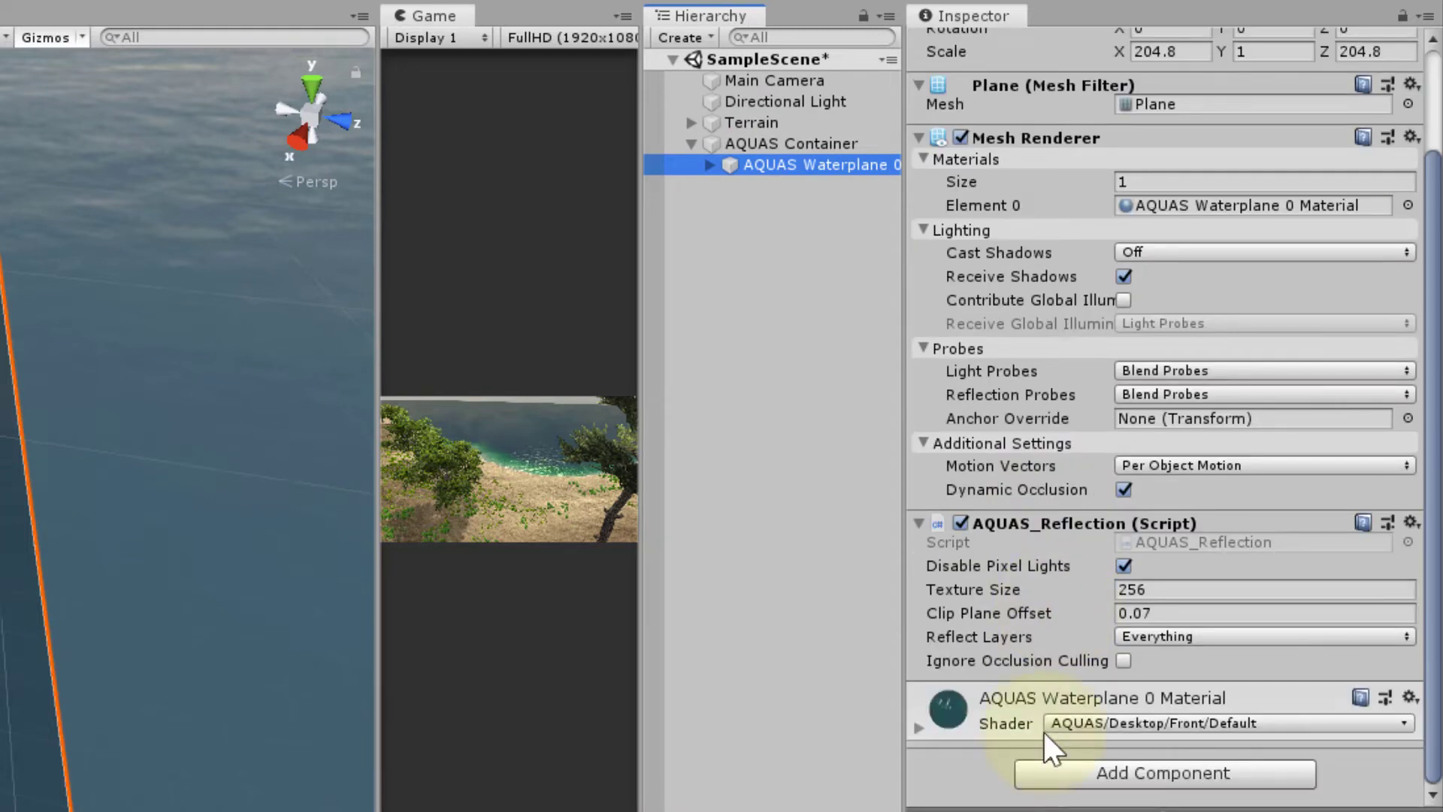
pyautogui.click(914, 728)
pyautogui.scroll(-10, 915, 727)
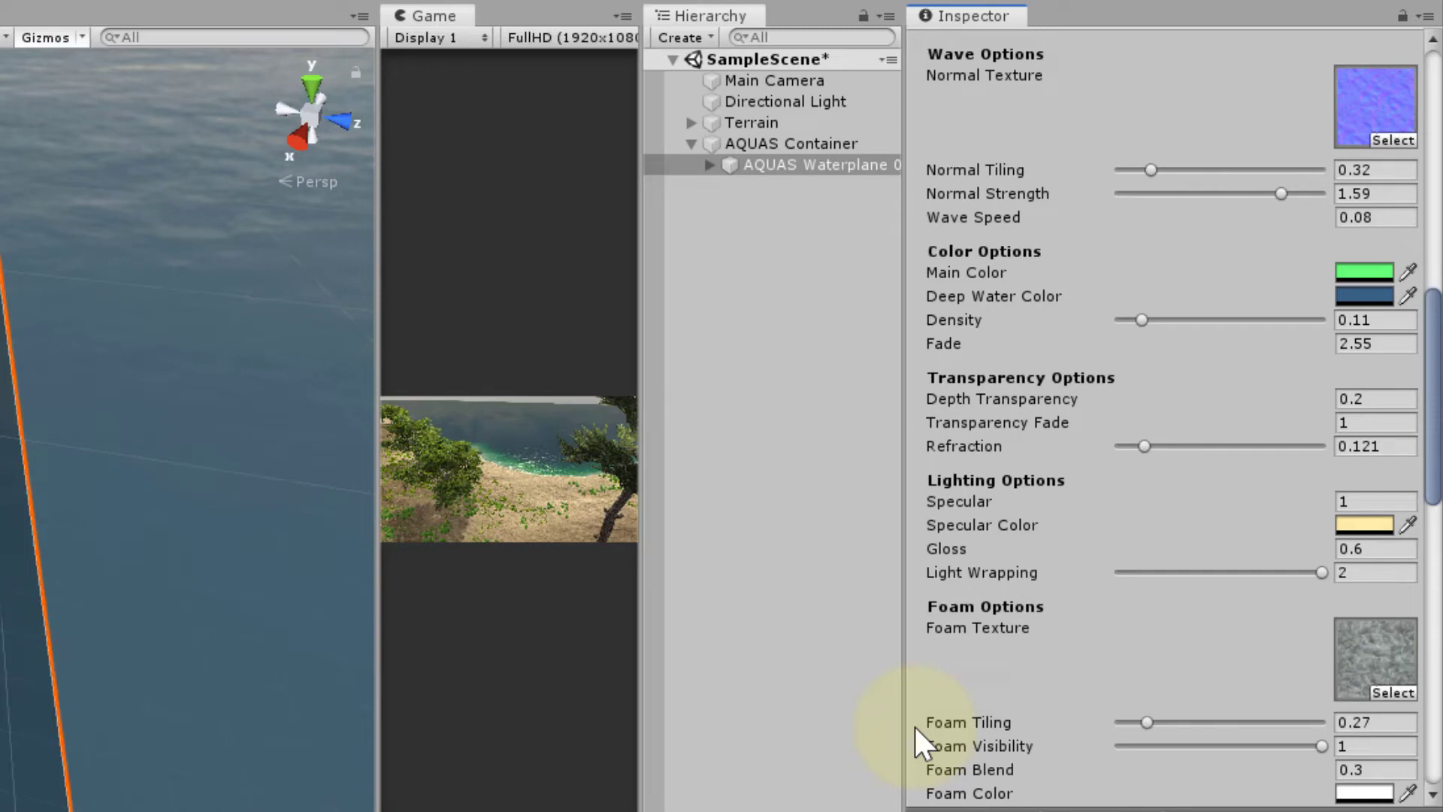
# Step: Add the AQUAS > Utils > Camera Navigation component to the Main Camera
pyautogui.click(779, 78)
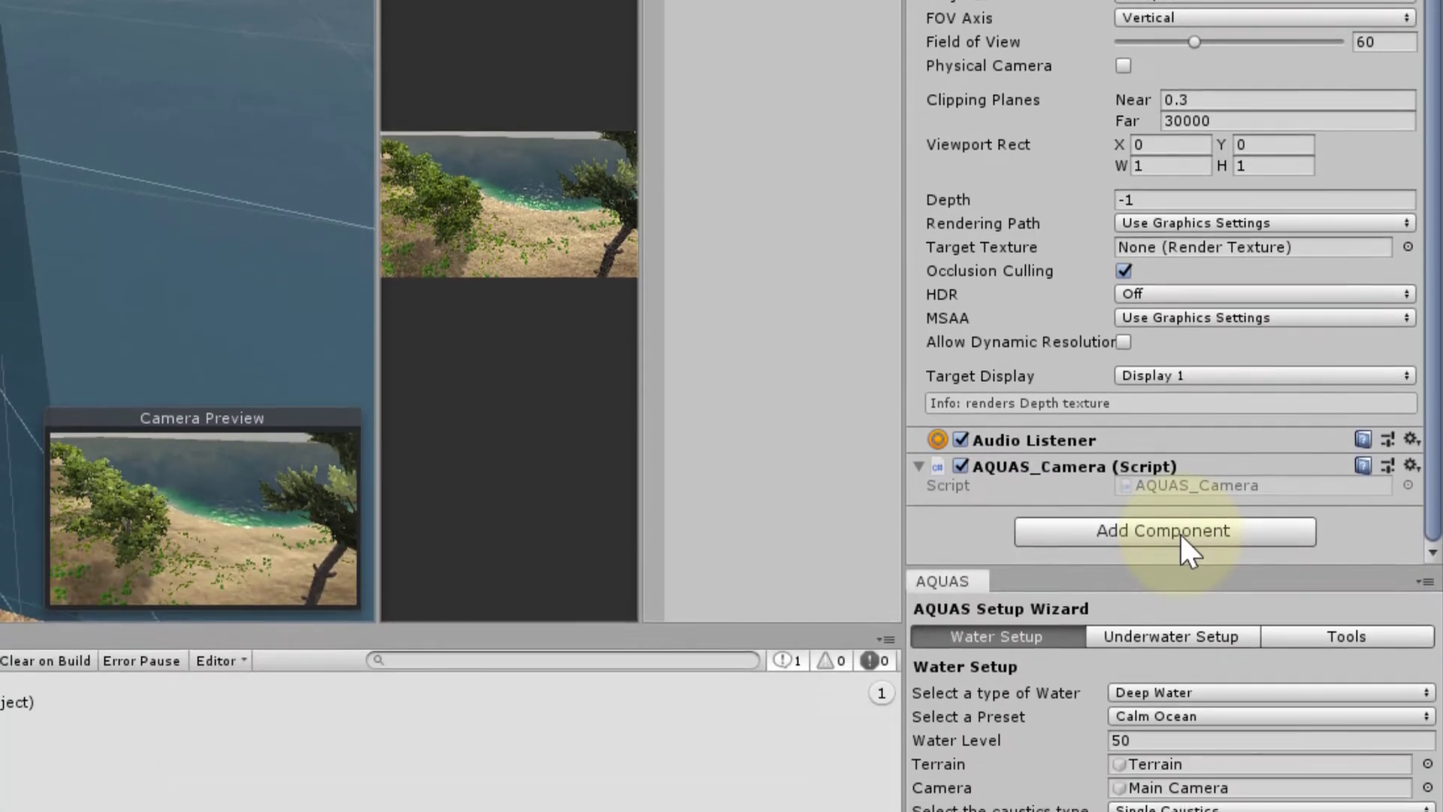
pyautogui.click(1180, 796)
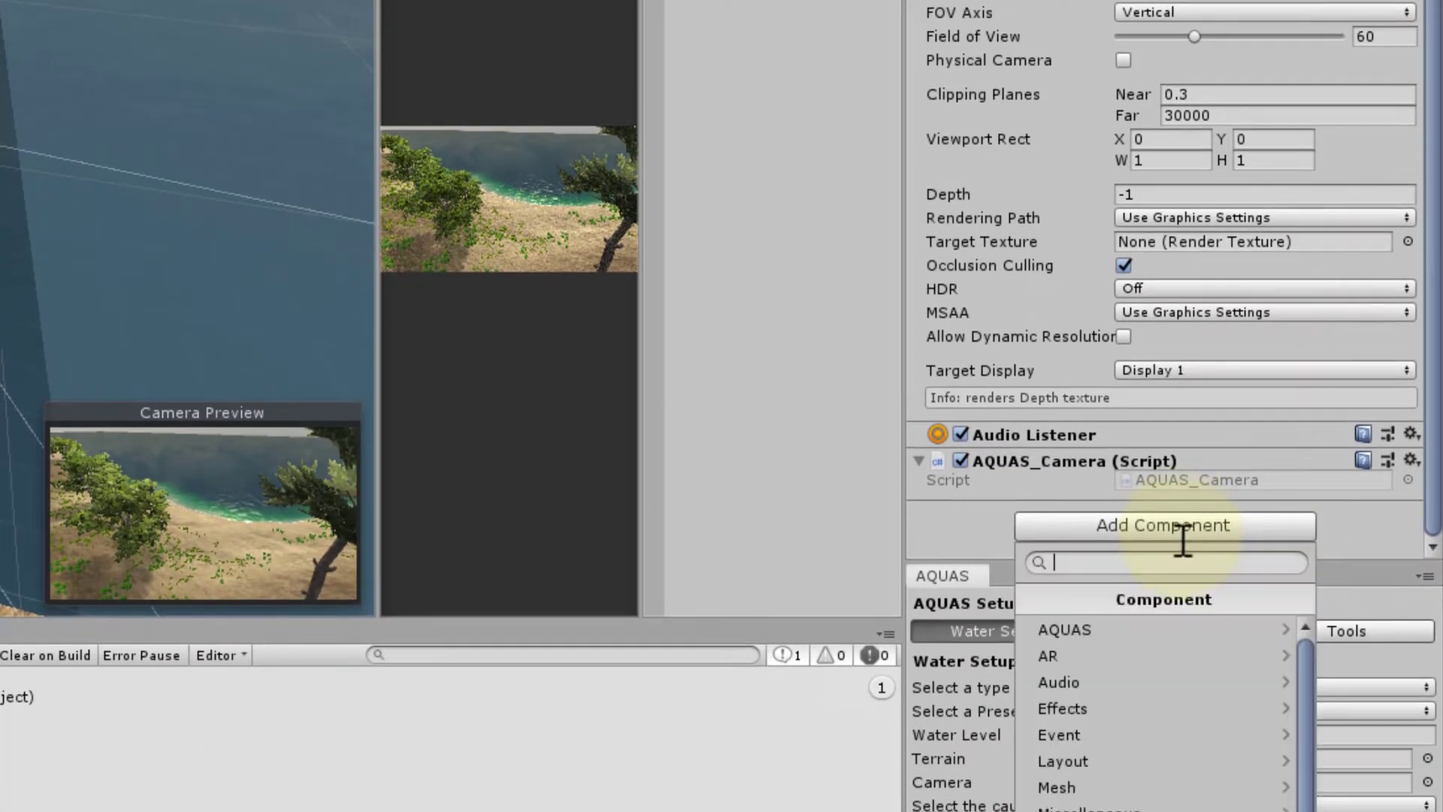
pyautogui.click(1173, 630)
pyautogui.click(1155, 654)
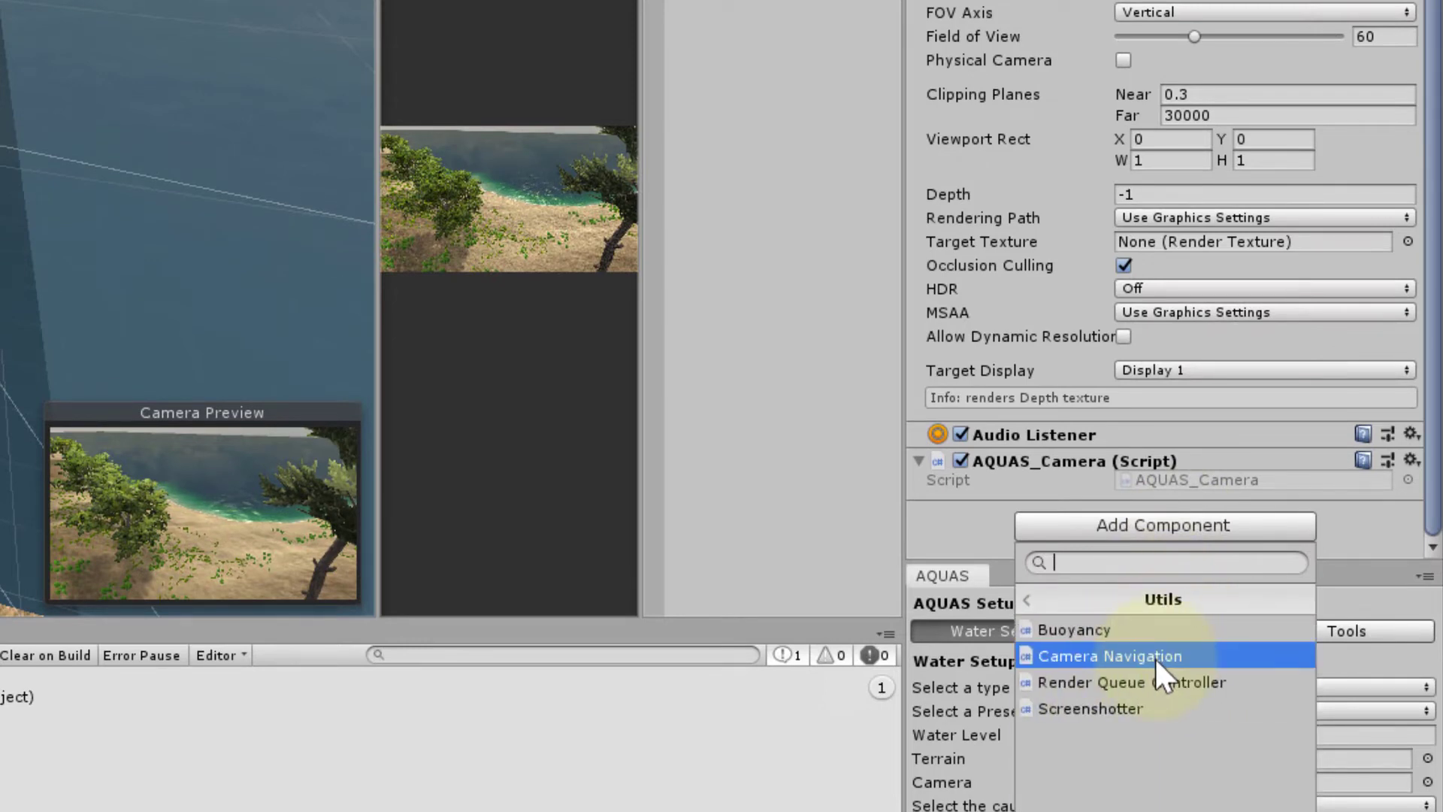
pyautogui.click(1157, 659)
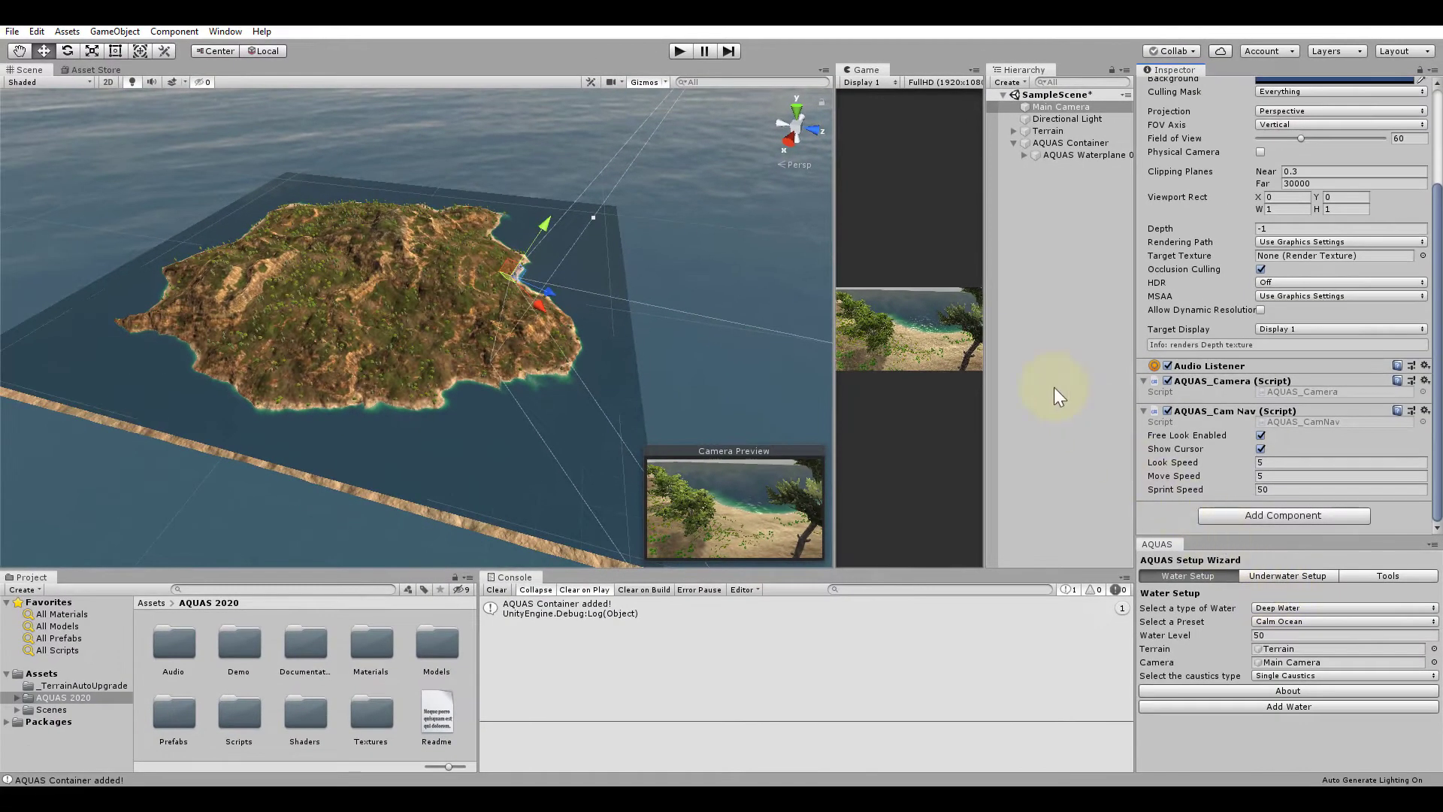
# Step: Enter play mode and fly the camera from the beach over the water onto the sandy slope
pyautogui.click(683, 49)
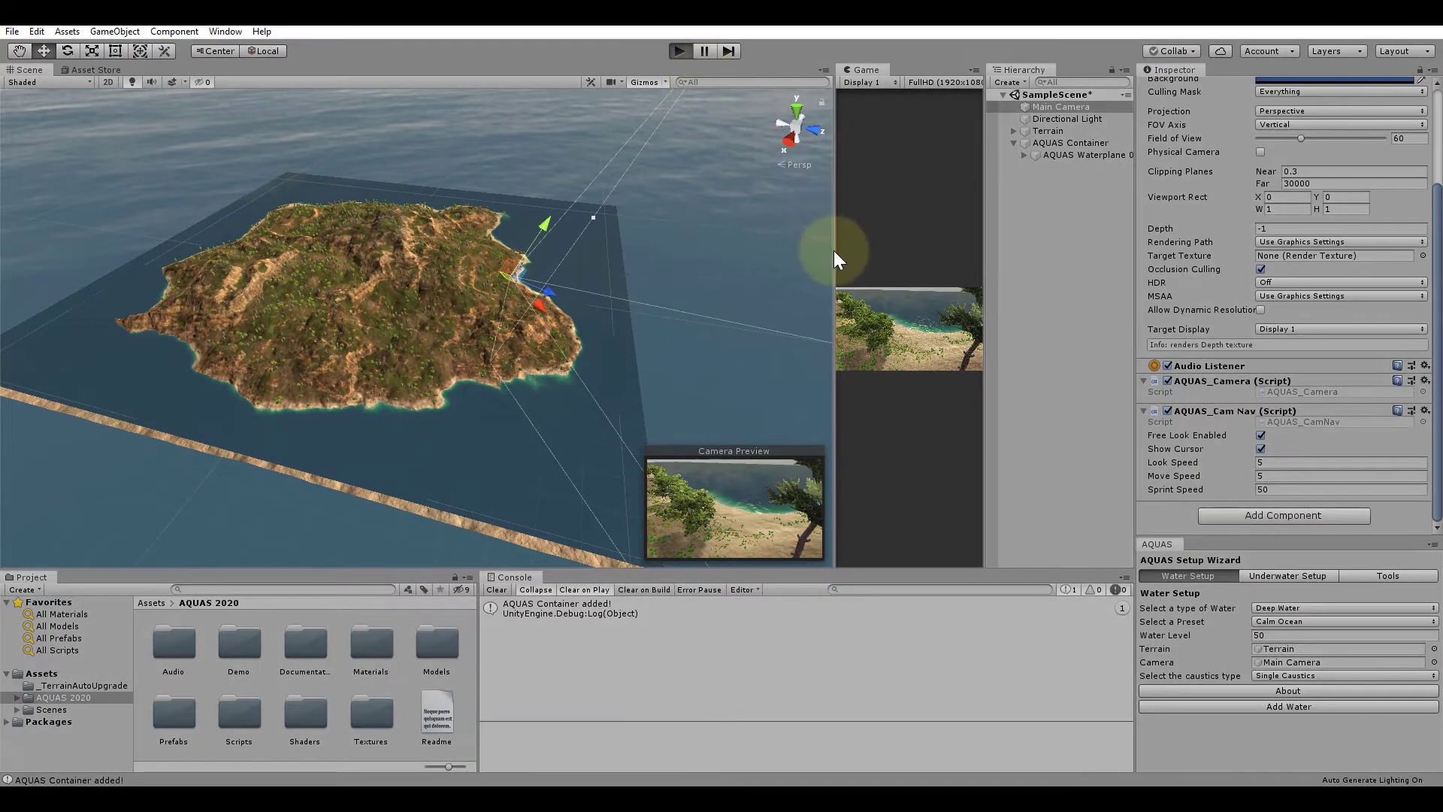
pyautogui.moveTo(834, 259); pyautogui.dragTo(273, 248)
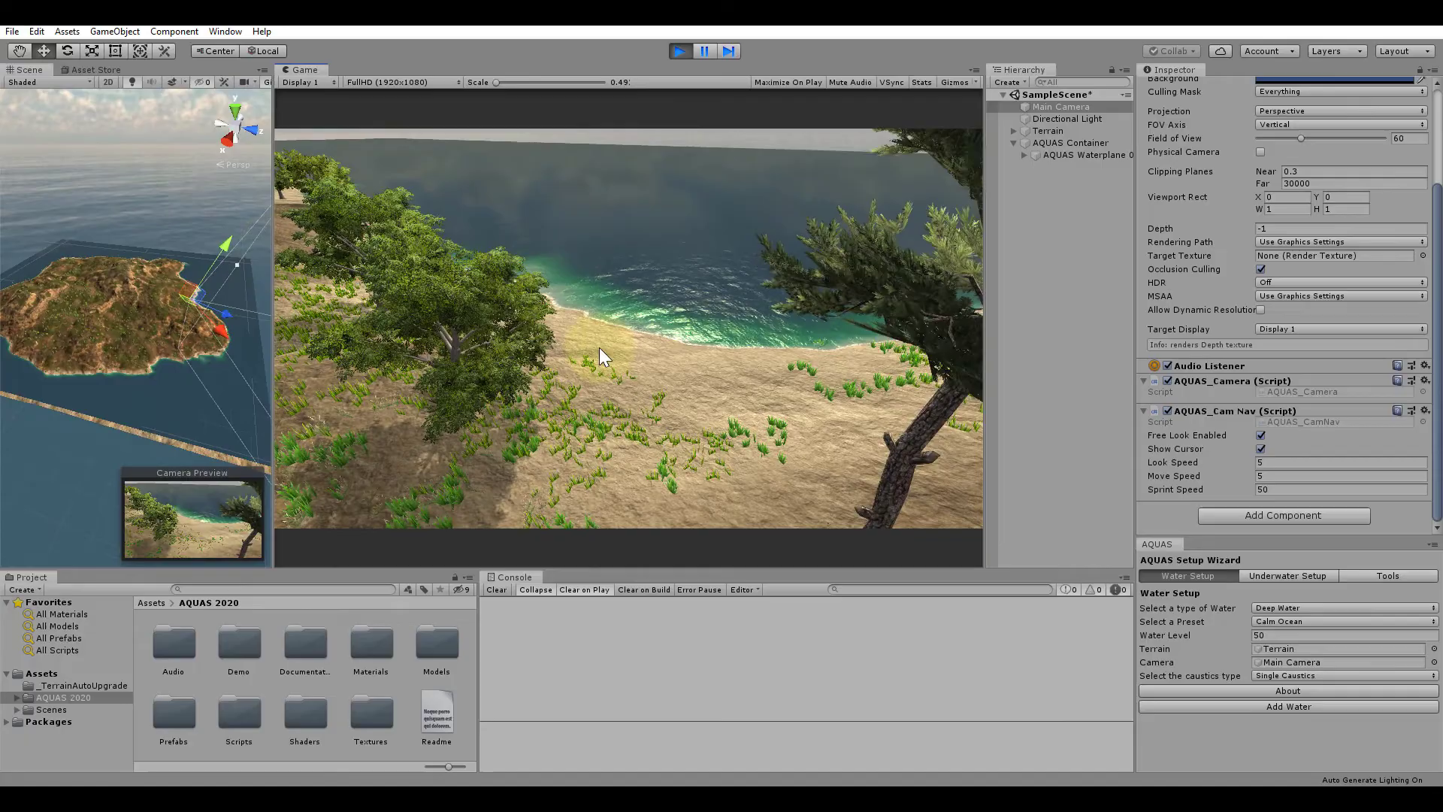
pyautogui.press('w')
pyautogui.moveTo(599, 347); pyautogui.dragTo(845, 303)
pyautogui.press('w')
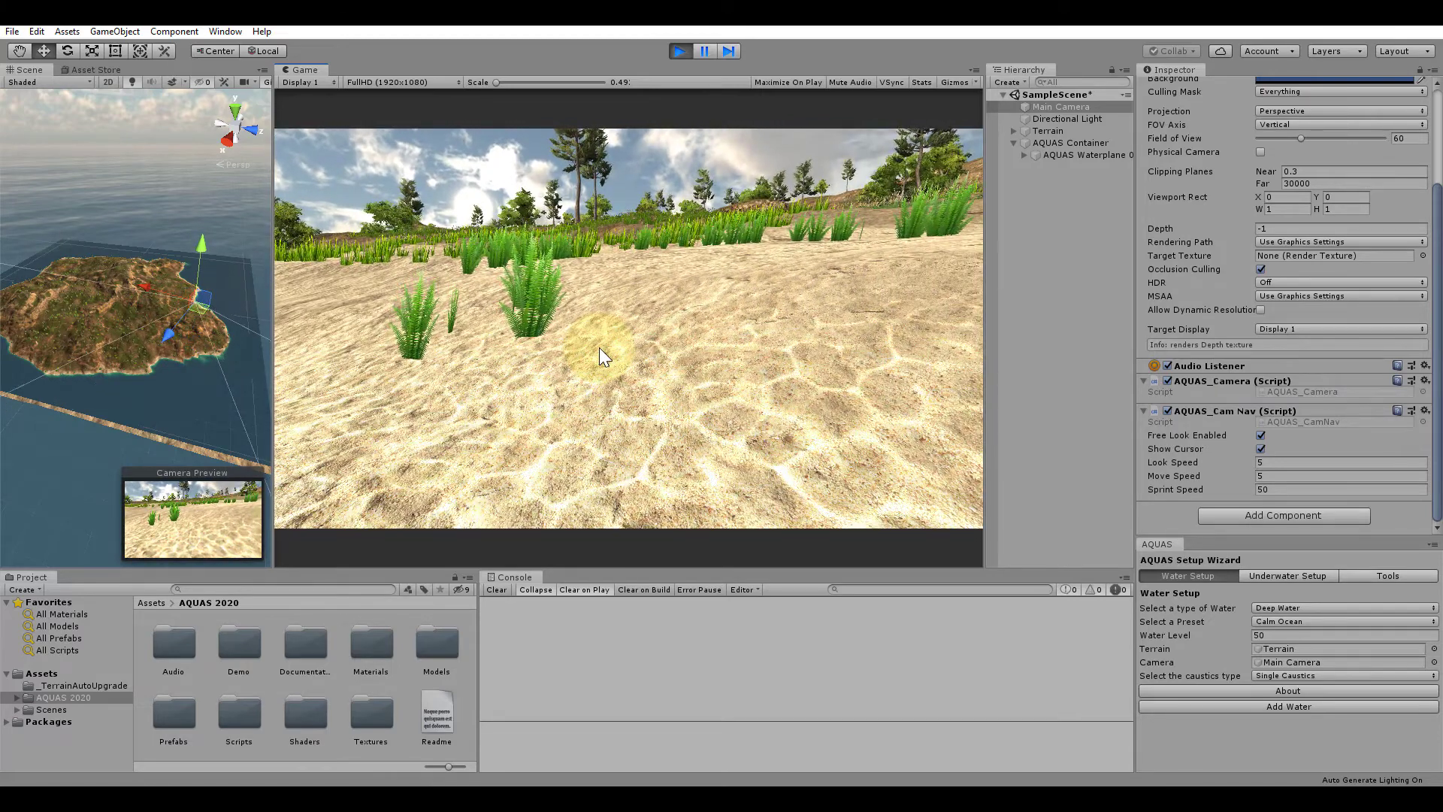
# Step: Turn the camera across the grass, widen the Game view, and exit play mode
pyautogui.moveTo(837, 324); pyautogui.dragTo(1058, 364)
pyautogui.moveTo(271, 367); pyautogui.dragTo(166, 349)
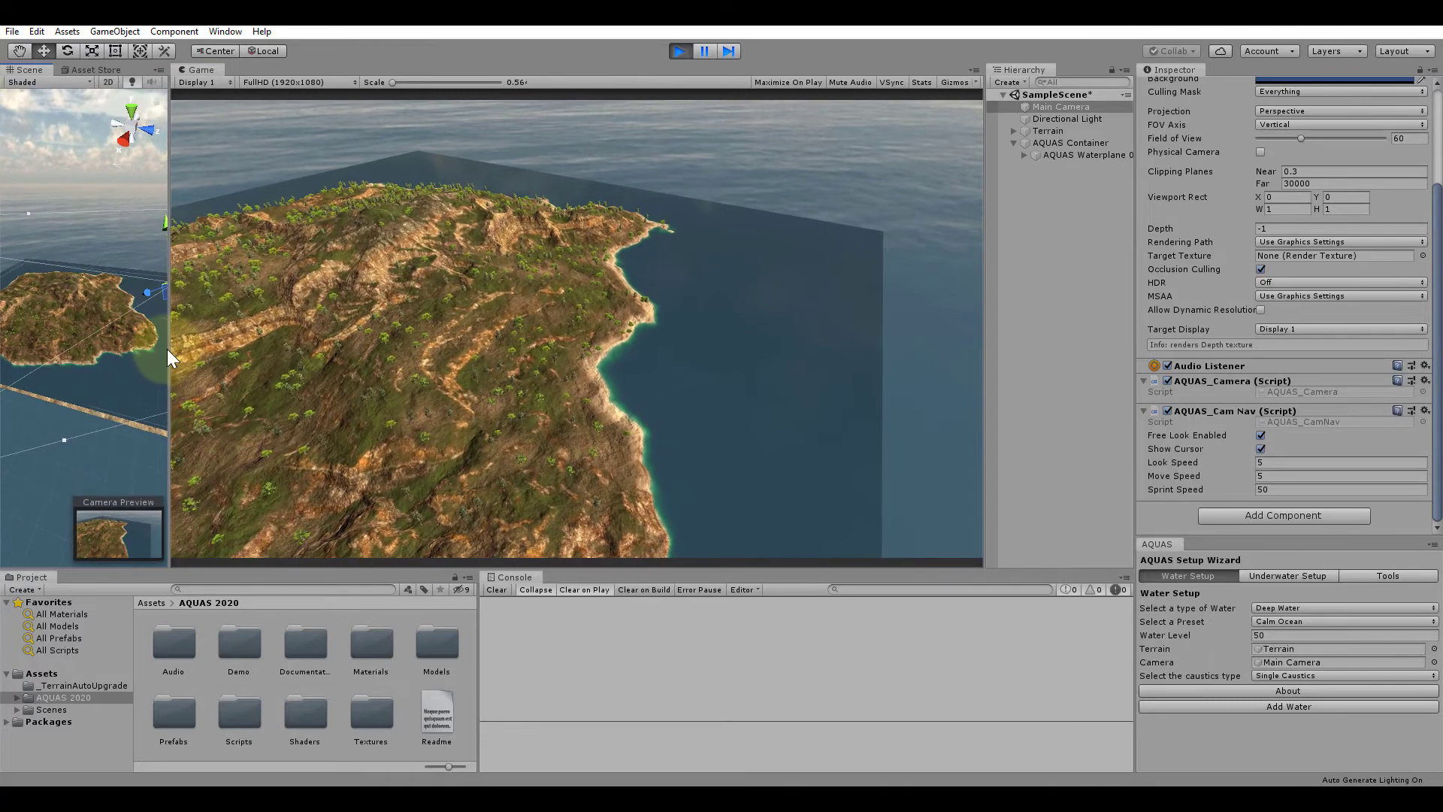
pyautogui.click(680, 52)
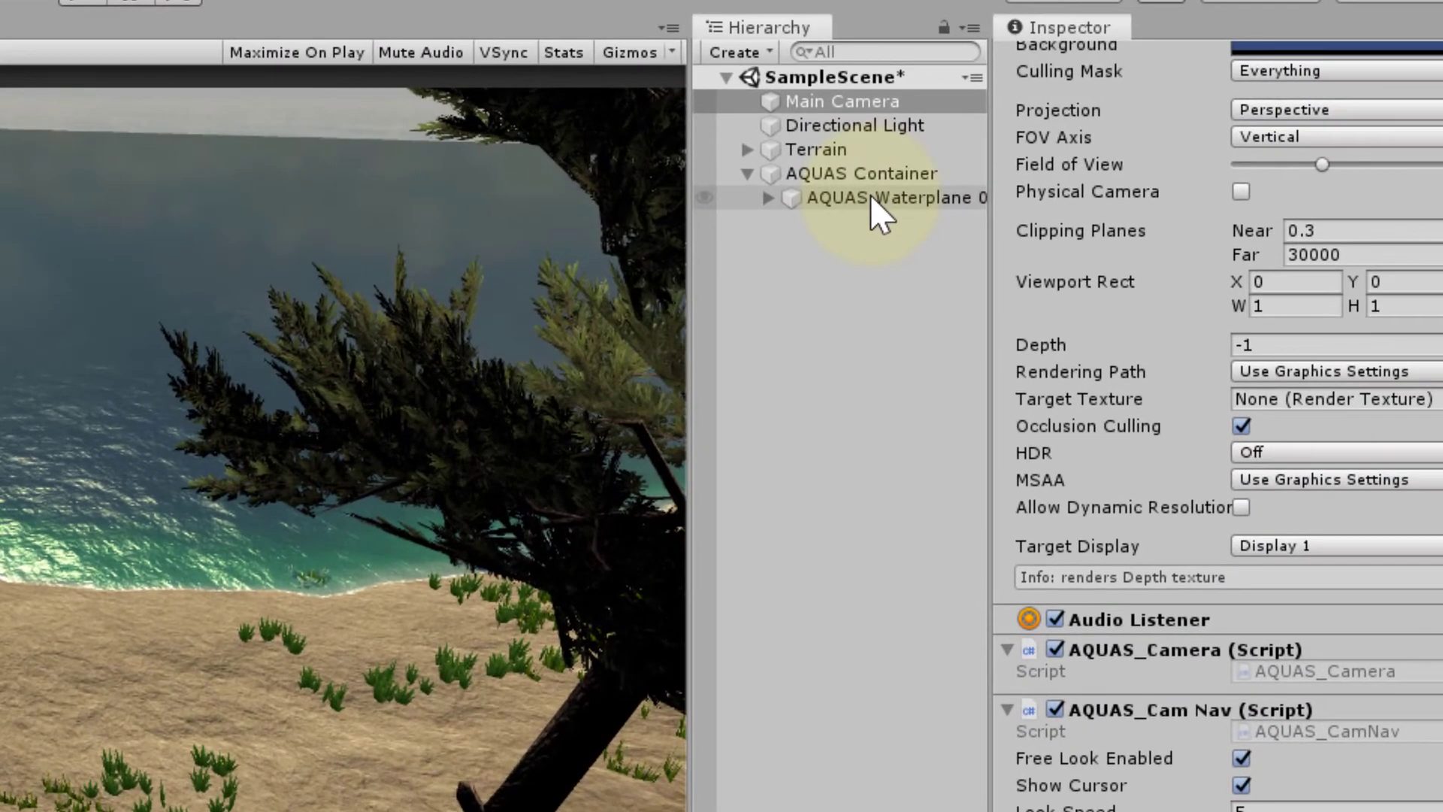
# Step: Add the AQUAS > Essentials > Camera Lock component to AQUAS Waterplane 0
pyautogui.click(1075, 153)
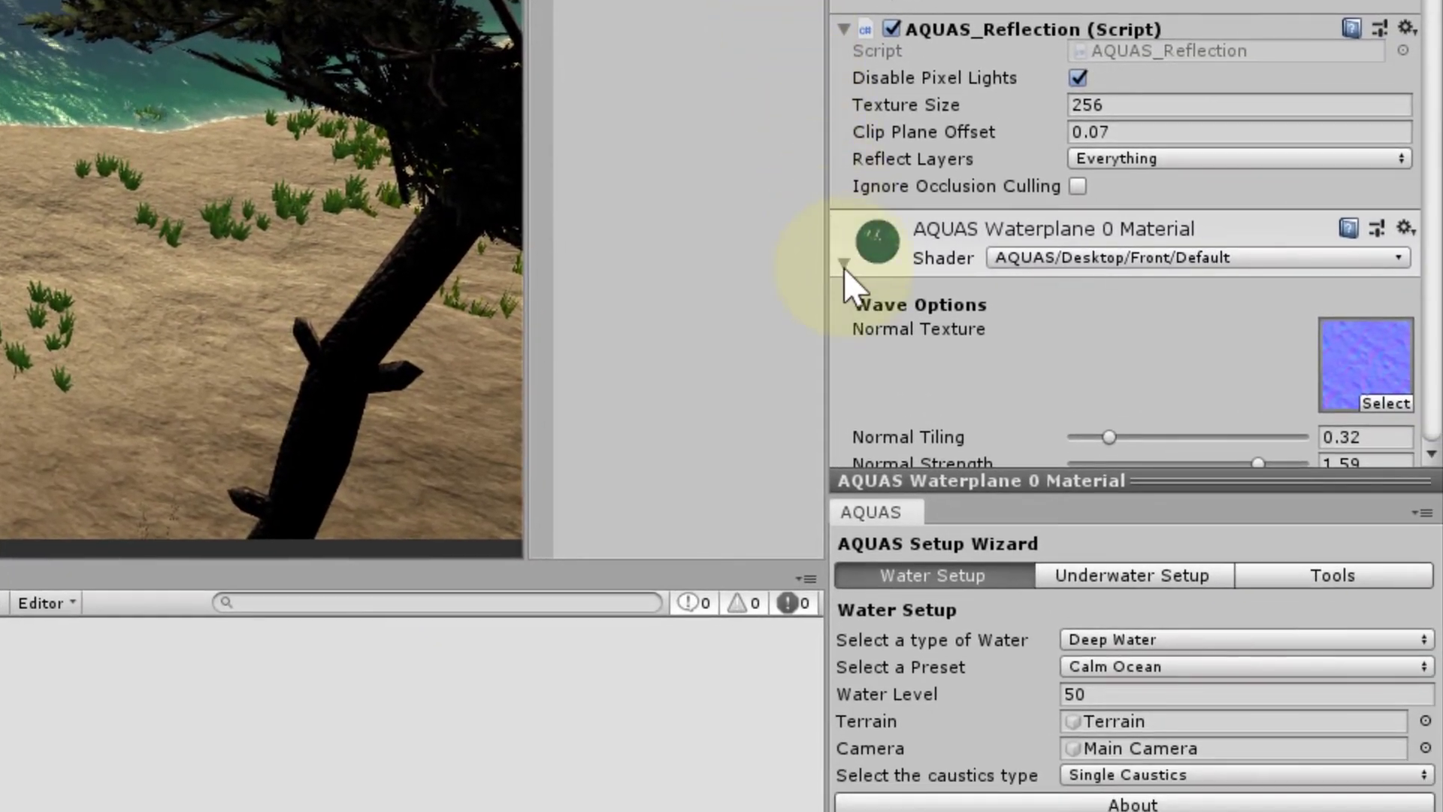
pyautogui.click(843, 264)
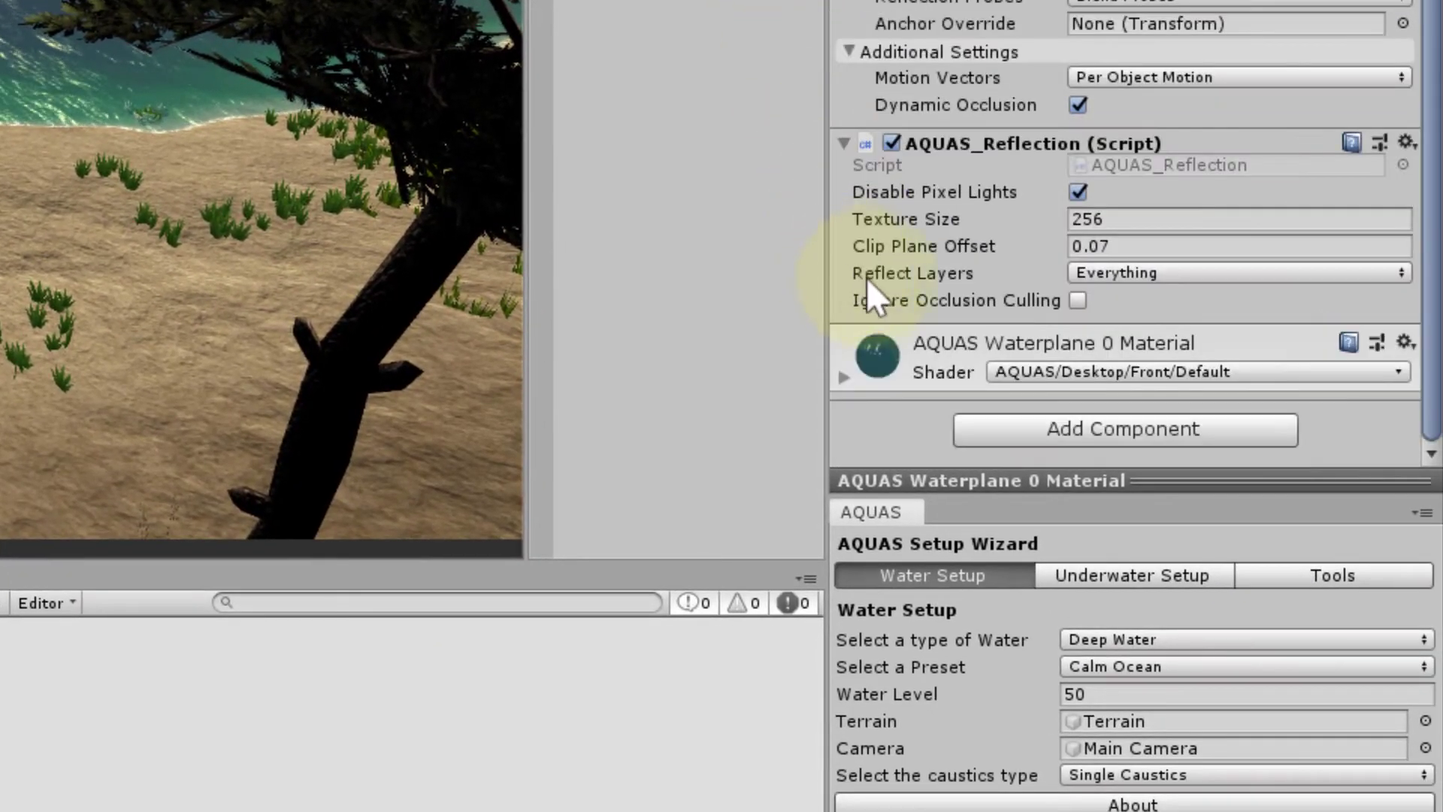
pyautogui.click(1199, 423)
pyautogui.click(1109, 549)
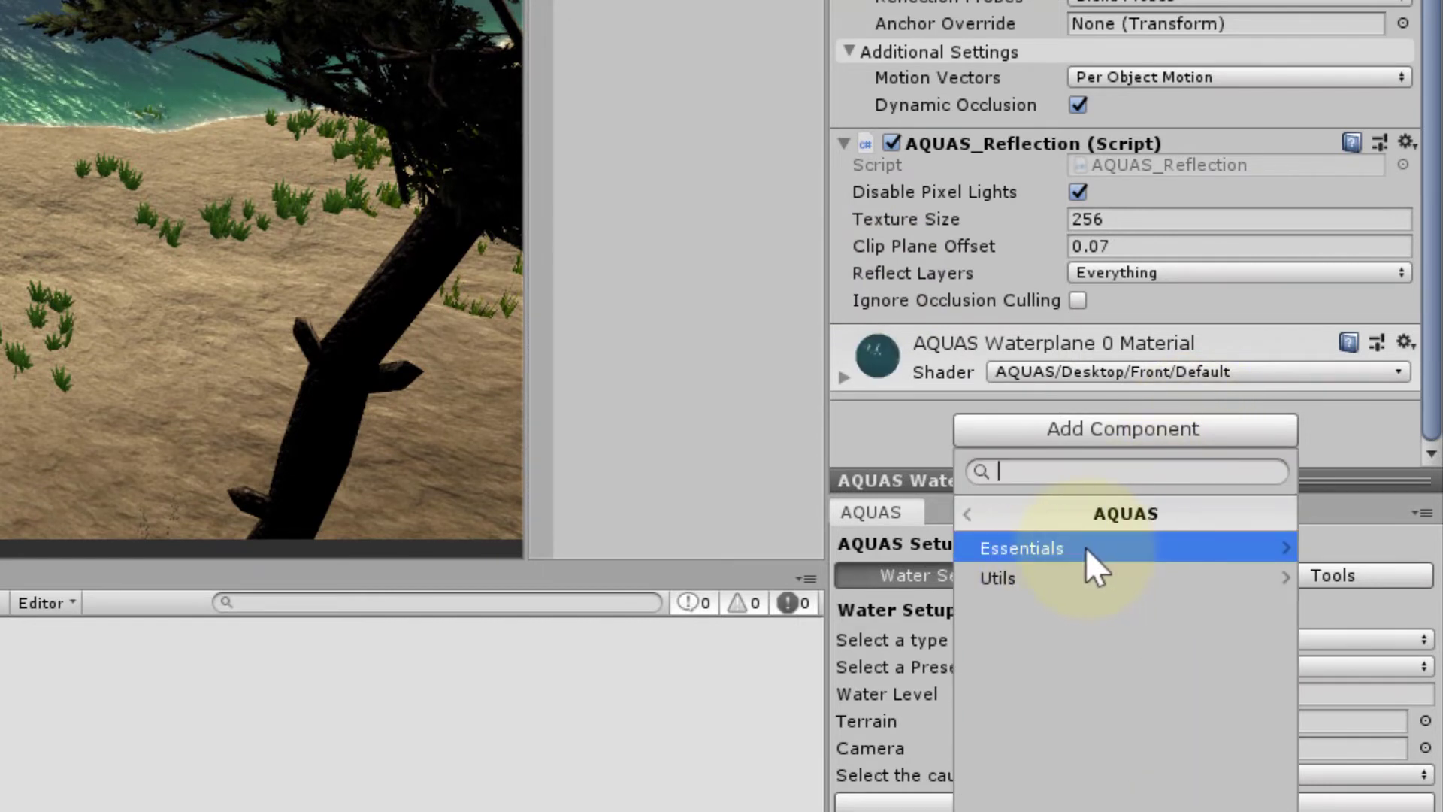
pyautogui.click(1081, 547)
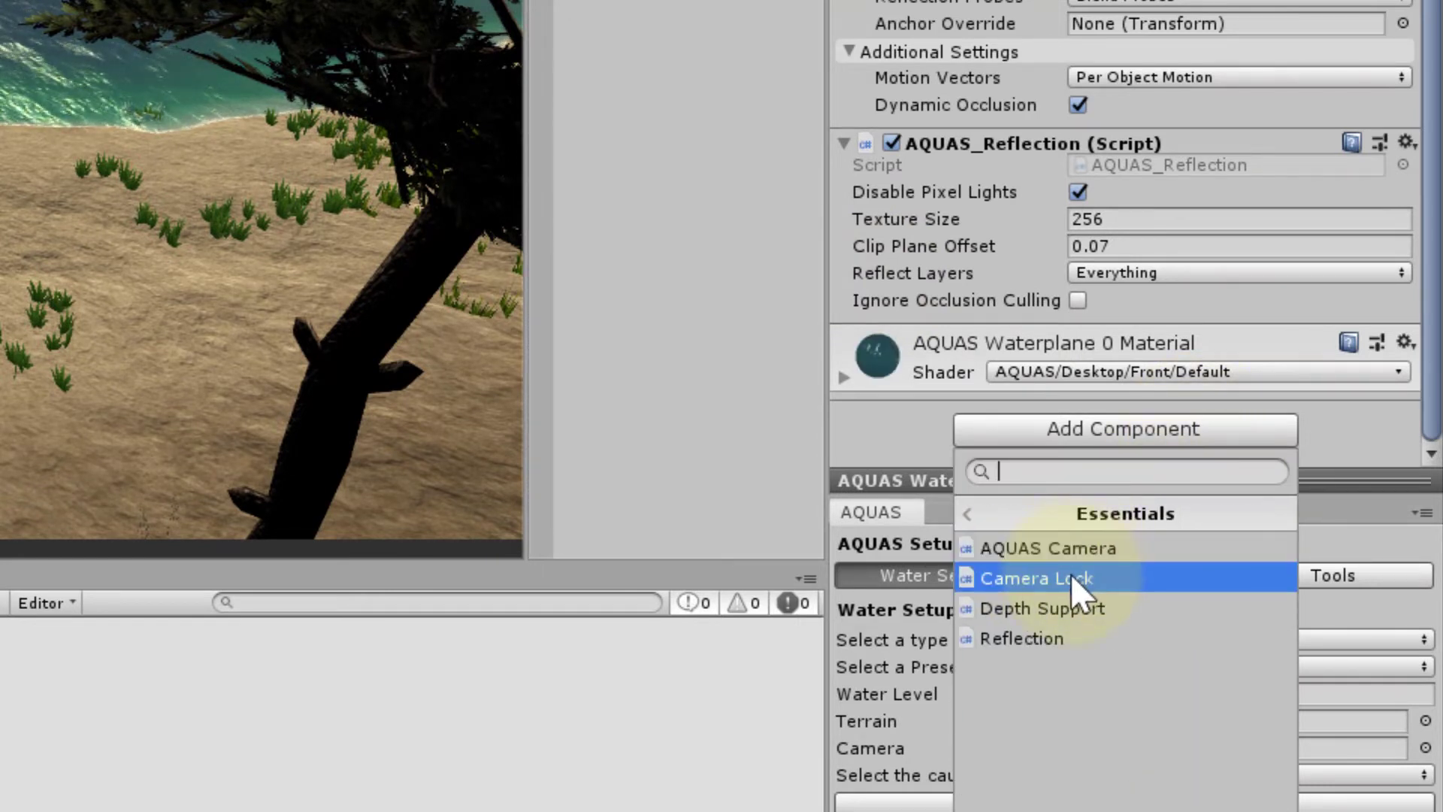
pyautogui.click(1072, 577)
# Step: Set Main Camera as the Cam Lock's Cam and enable Scale To Frustum
pyautogui.scroll(-3, 1073, 462)
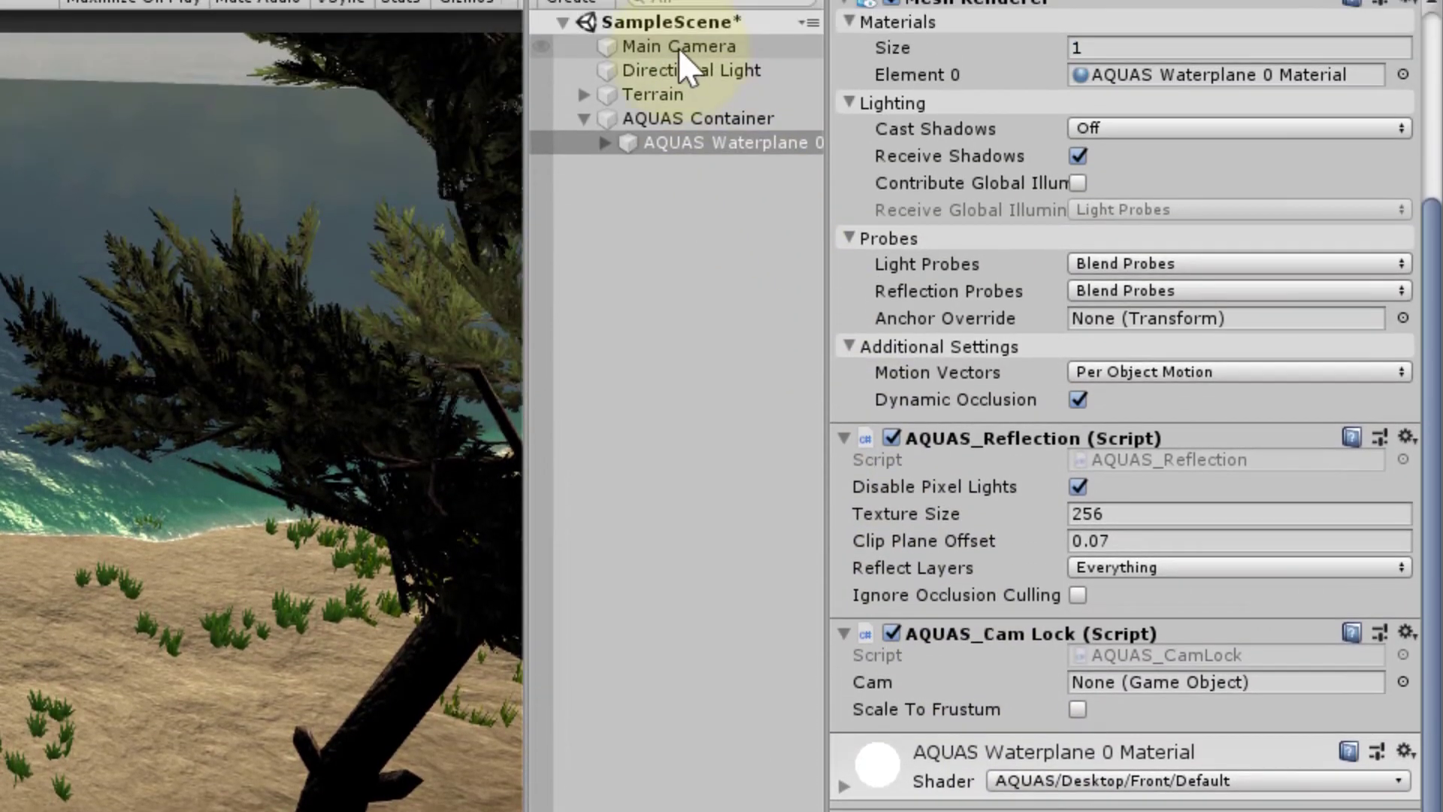
pyautogui.moveTo(678, 48); pyautogui.dragTo(861, 262)
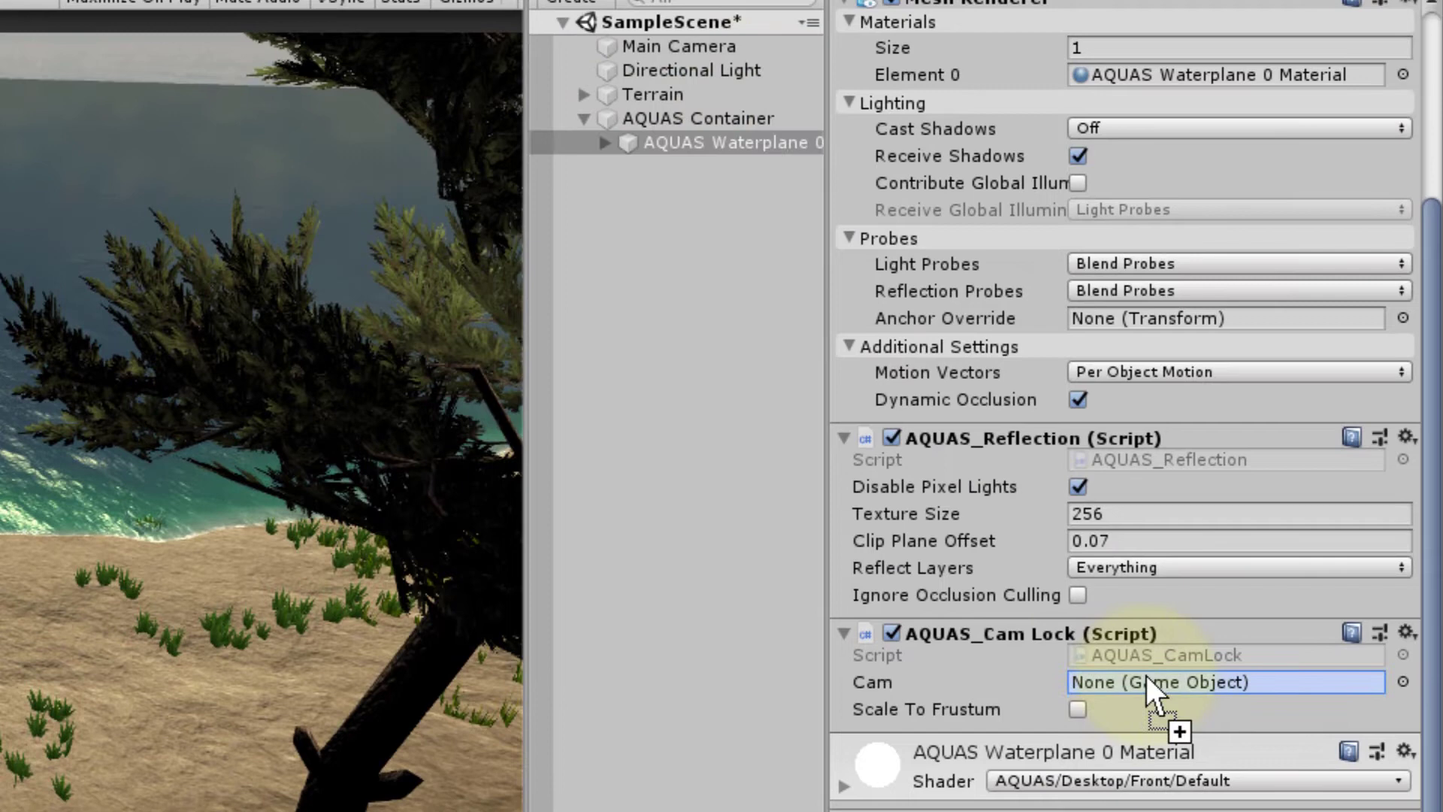
pyautogui.moveTo(1147, 675); pyautogui.dragTo(1147, 680)
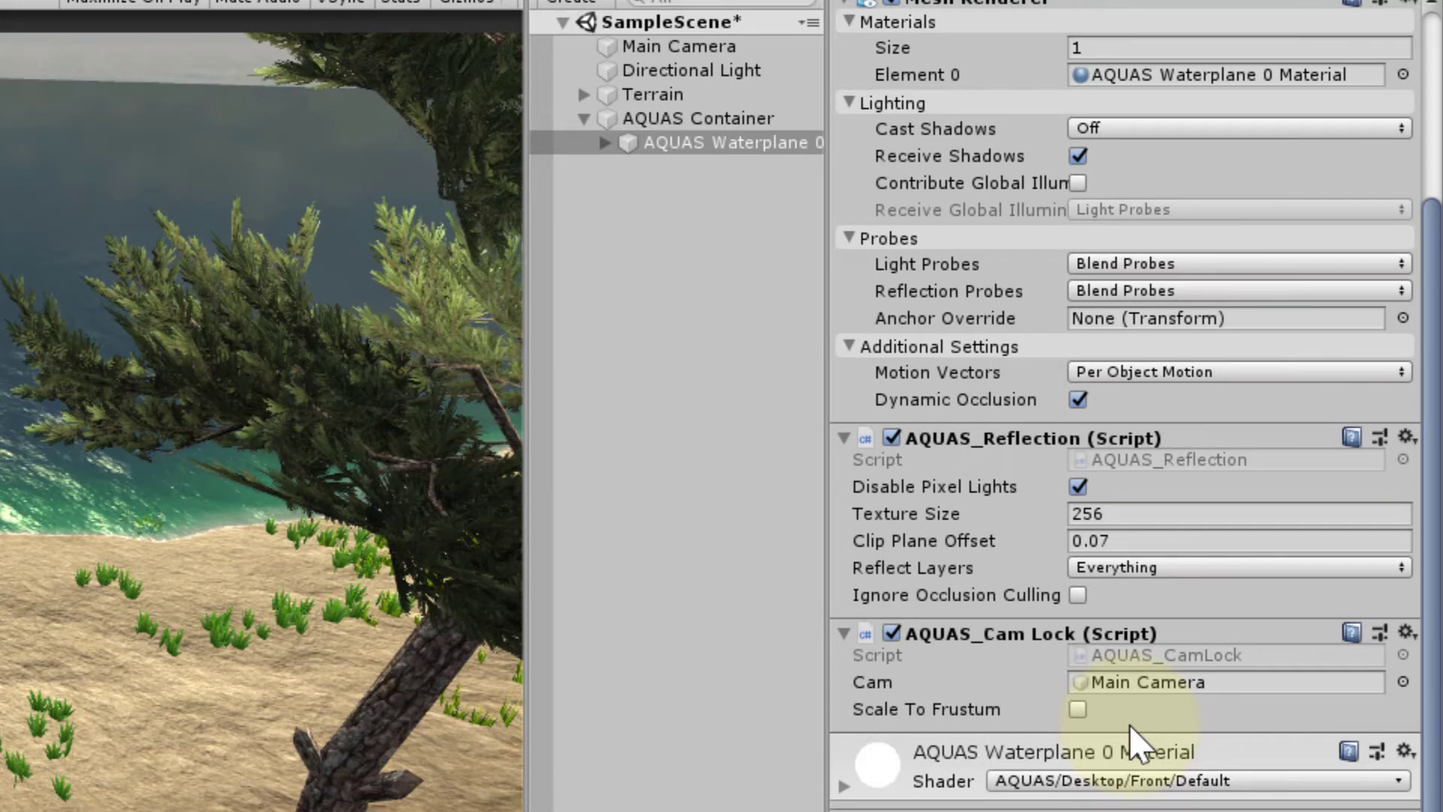
pyautogui.click(1078, 709)
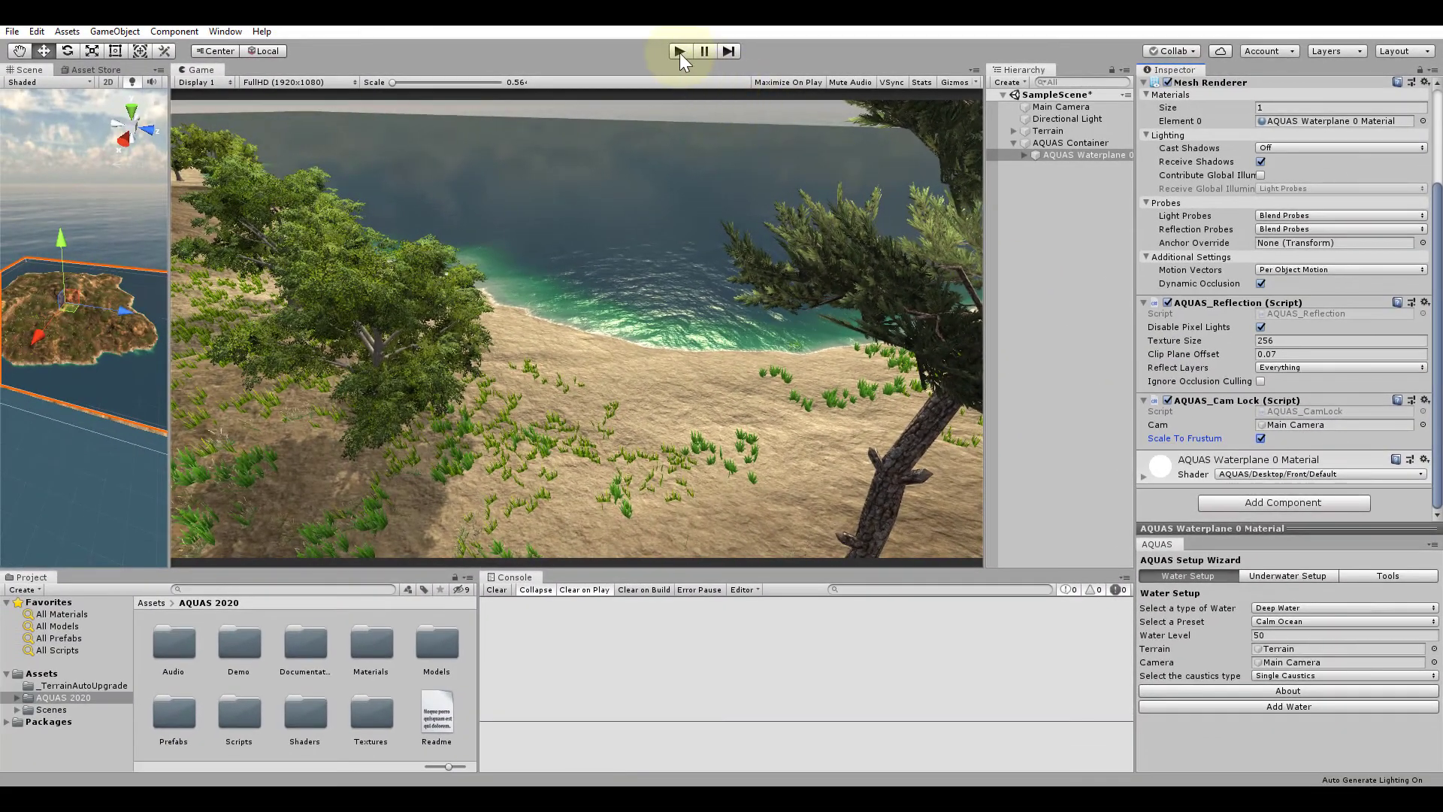
# Step: Enter play mode to view the camera-locked water plane along the beach
pyautogui.click(618, 42)
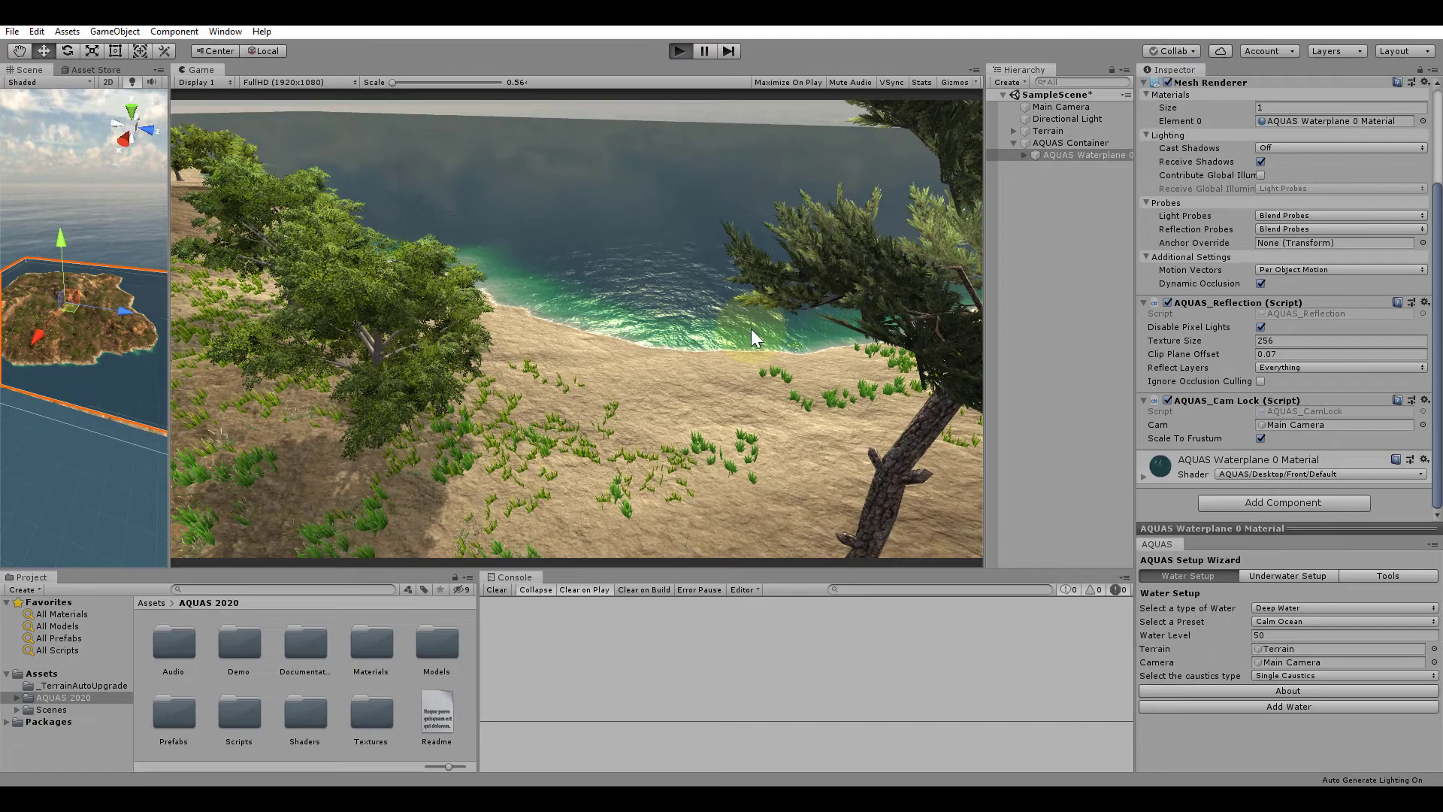